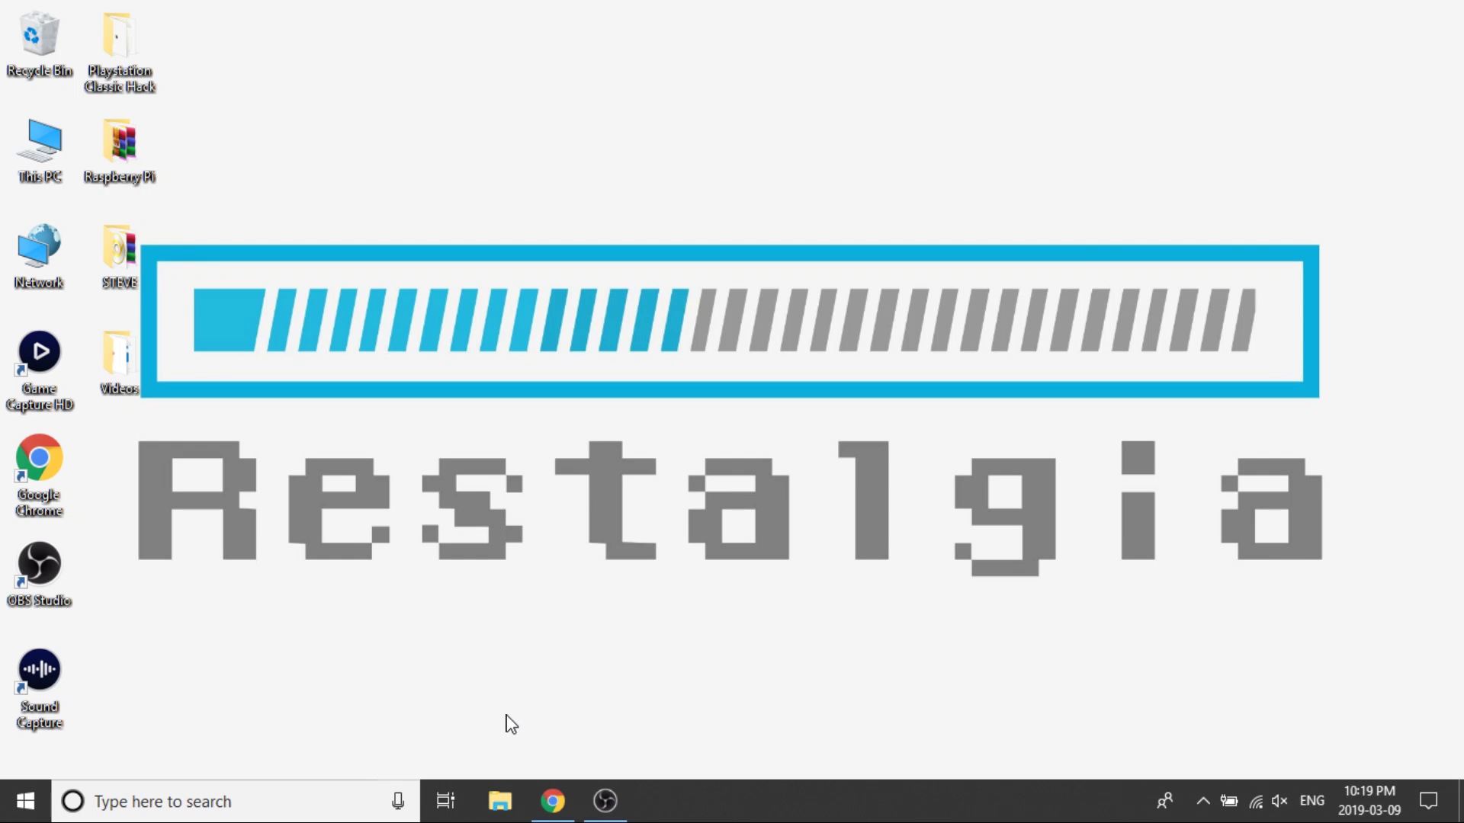
# Bring up the AutoBleem 0.6.0-beta1 GitHub release in Chrome and scroll to its nine assets.
pyautogui.click(553, 800)
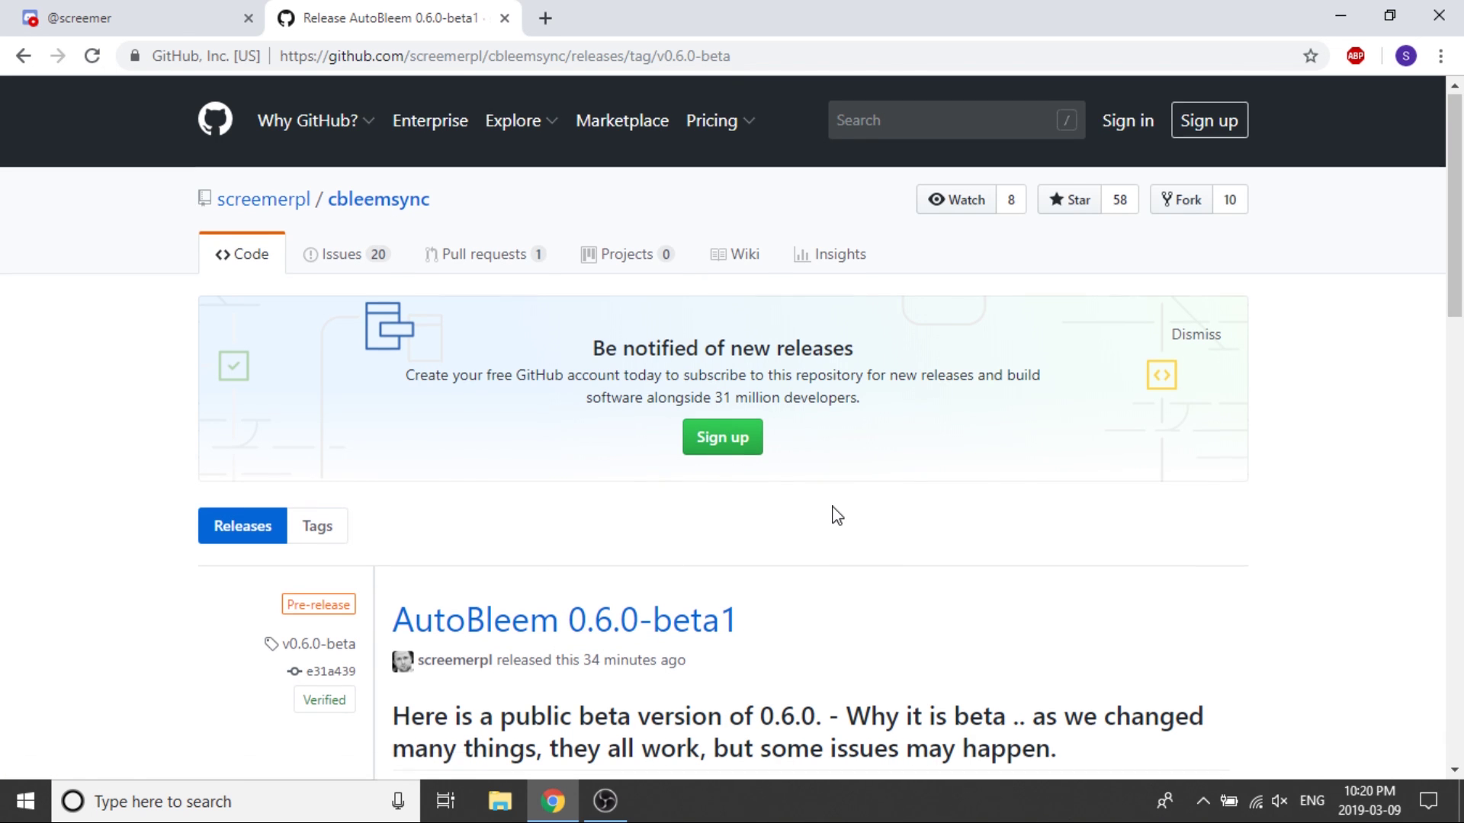
pyautogui.scroll(-5, 833, 515)
pyautogui.scroll(-9, 836, 516)
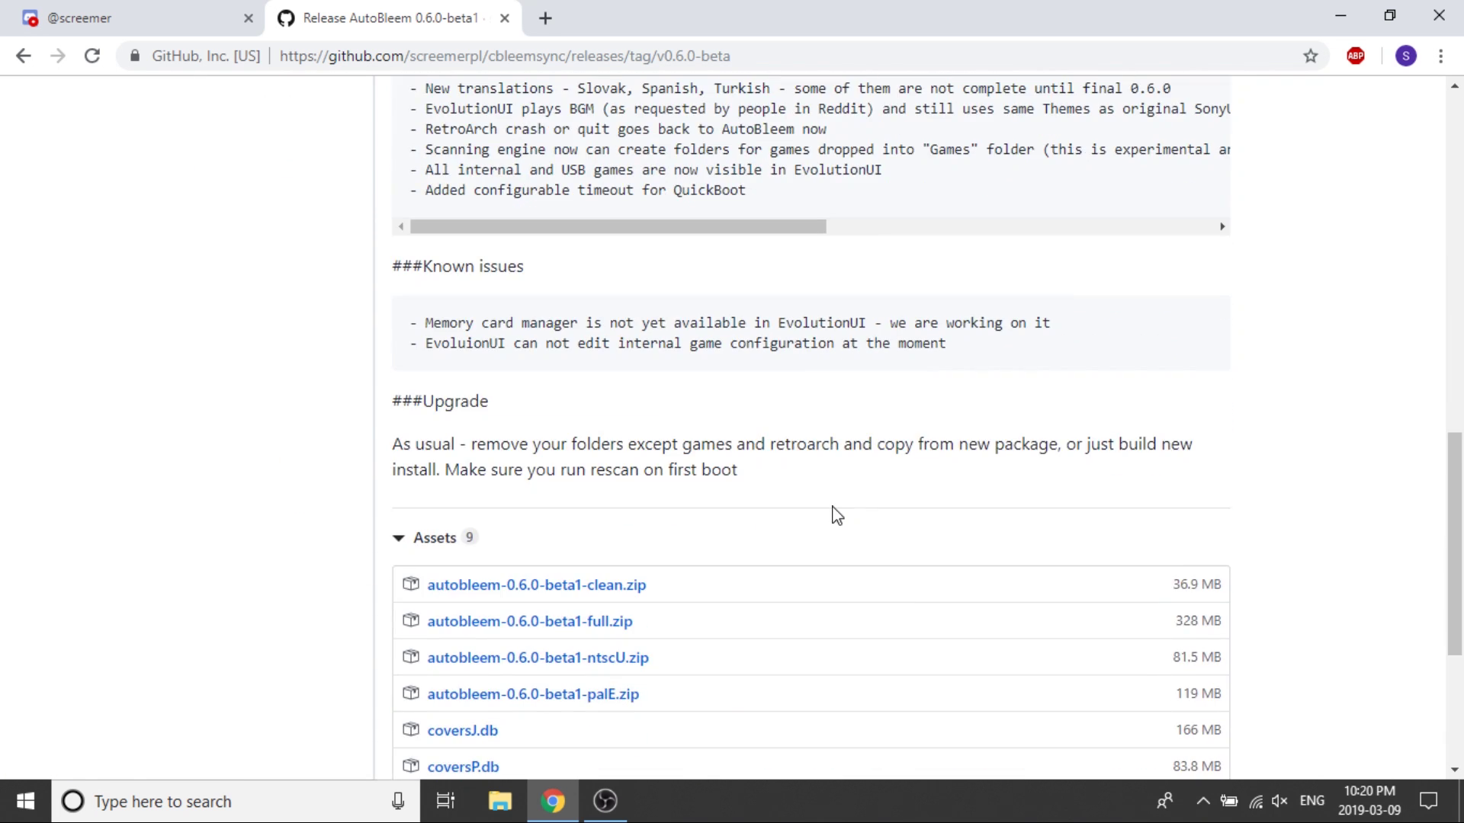
pyautogui.scroll(-2, 836, 516)
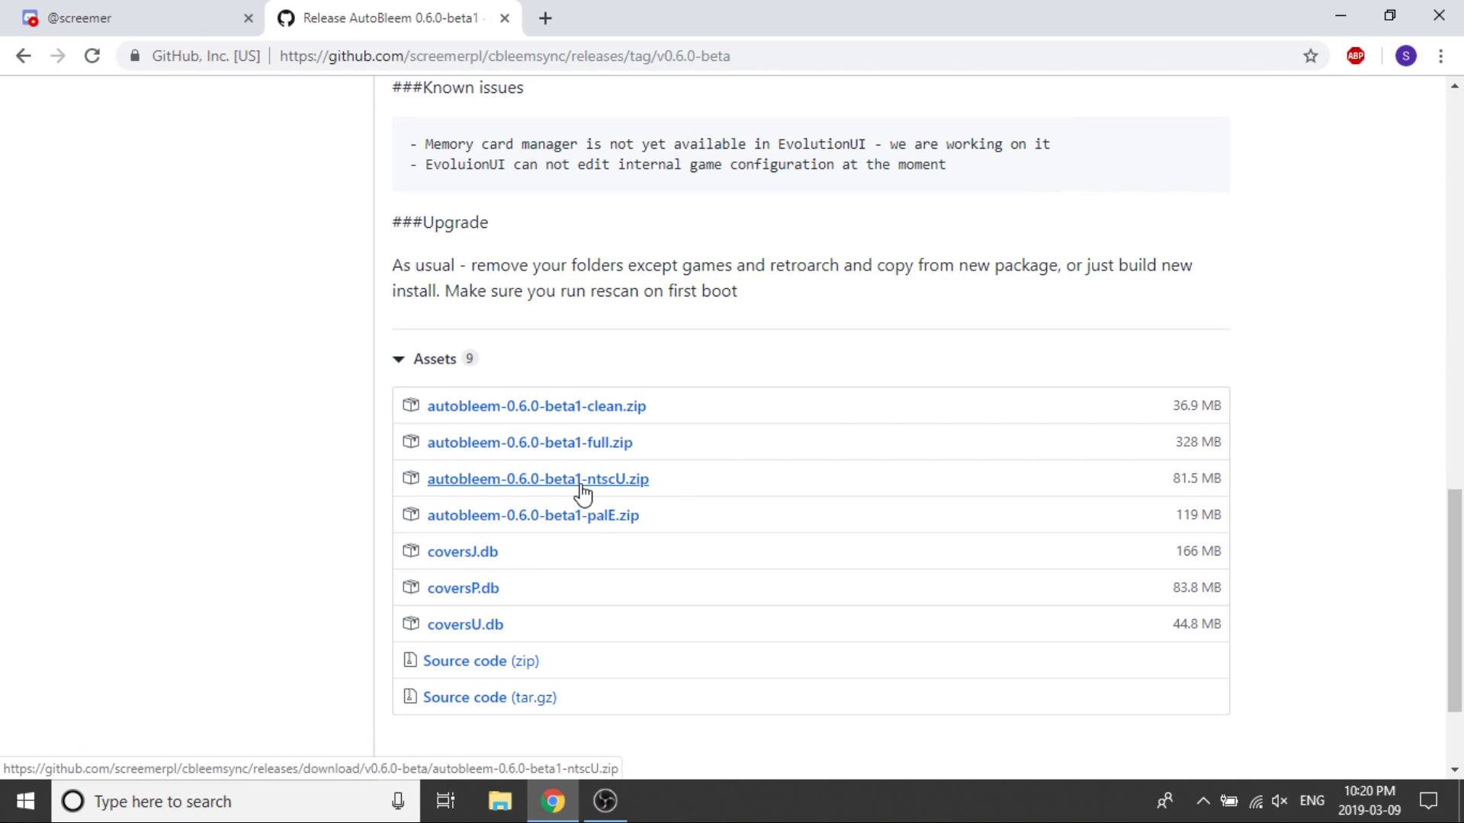
# Save autobleem-0.6.0-beta1-ntscU.zip to the desktop, then dismiss the download bar and minimise Chrome.
pyautogui.click(545, 487)
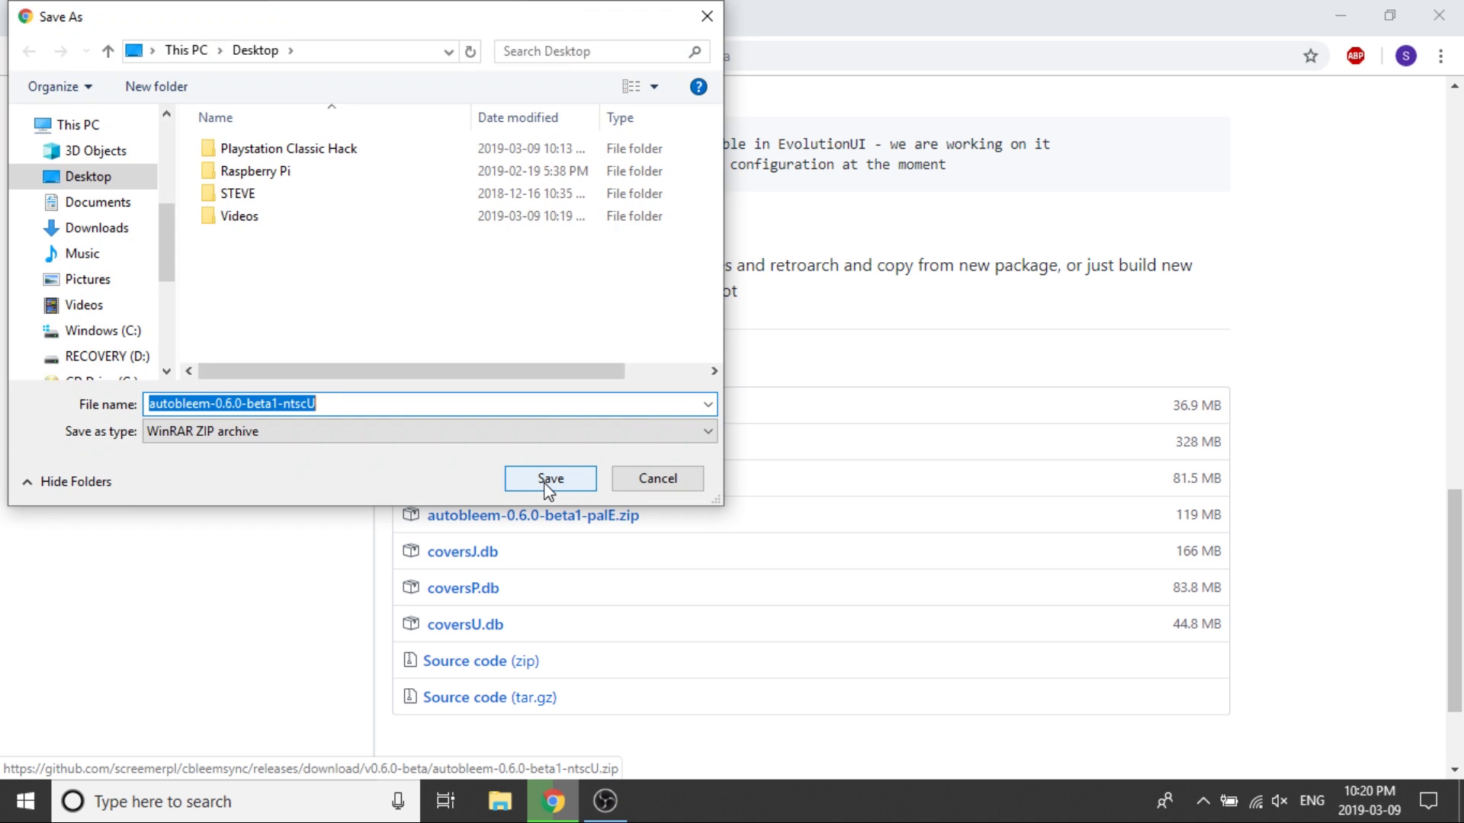
pyautogui.click(545, 486)
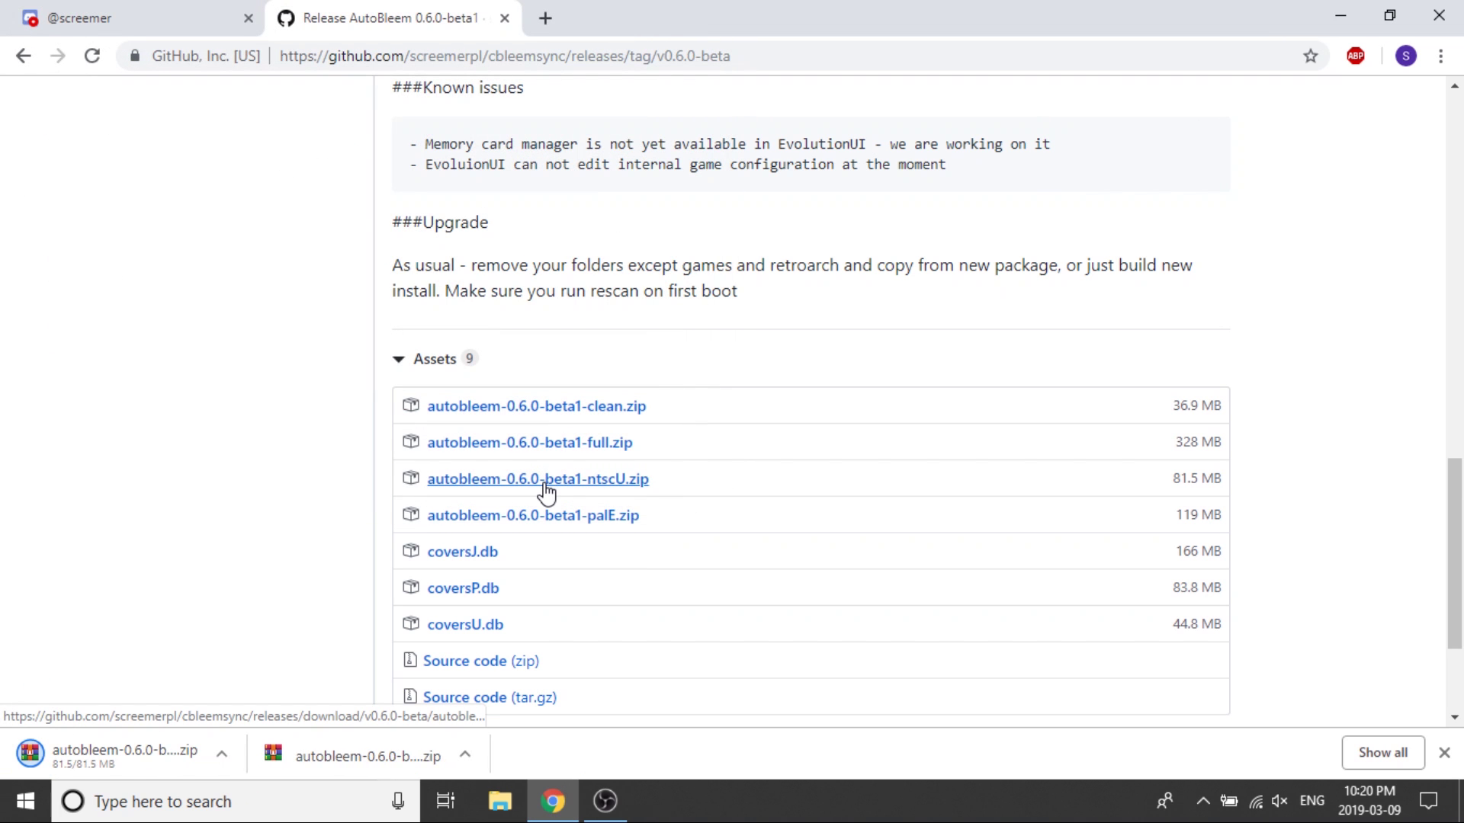
pyautogui.click(1444, 752)
pyautogui.click(1340, 16)
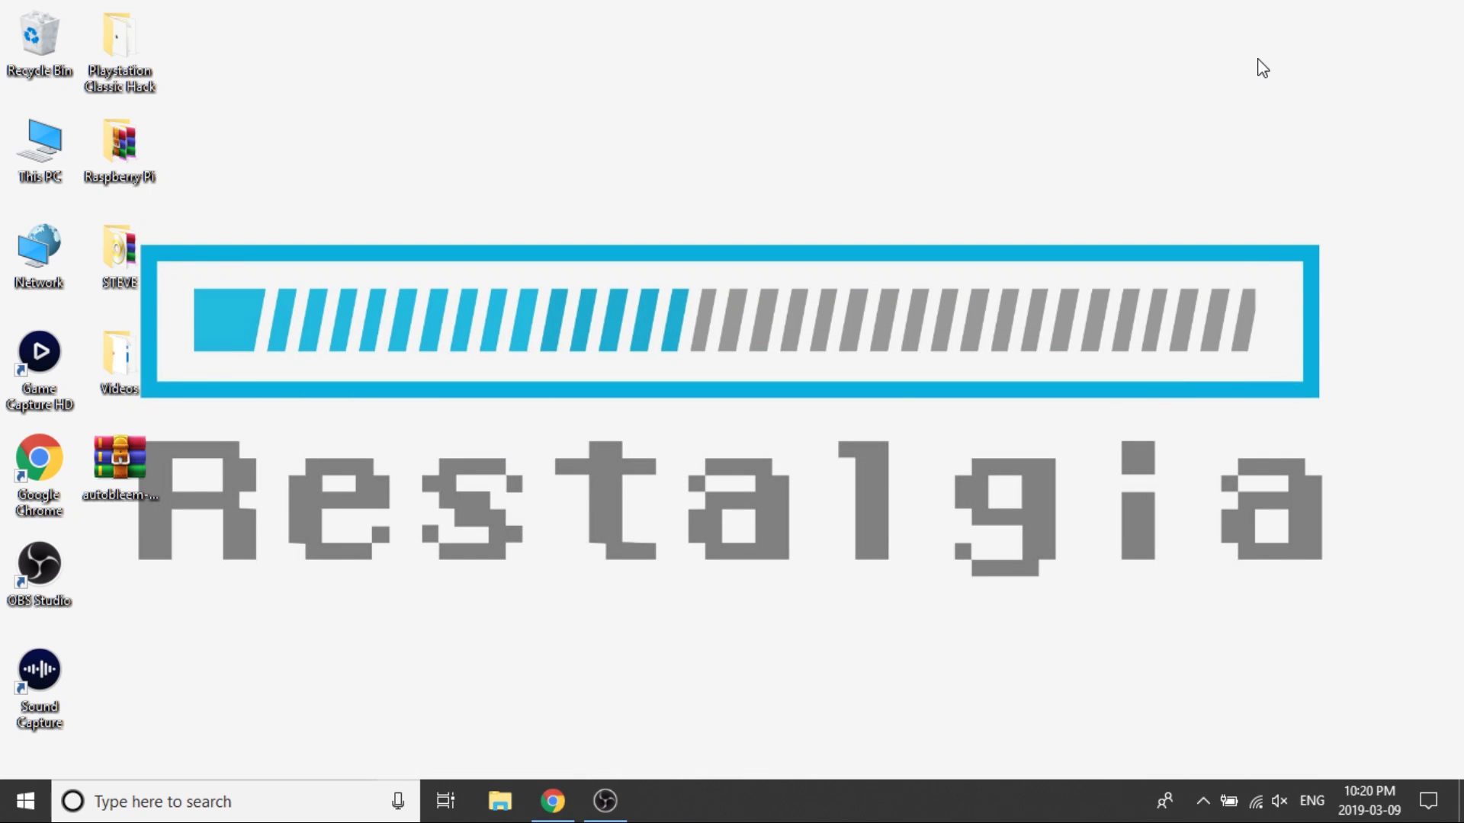
# Extract the ntscU zip into an autobleem-0.6.0-beta1-ntscU folder and place it beside the archive.
pyautogui.moveTo(145, 453); pyautogui.dragTo(671, 58)
pyautogui.rightClick(671, 58)
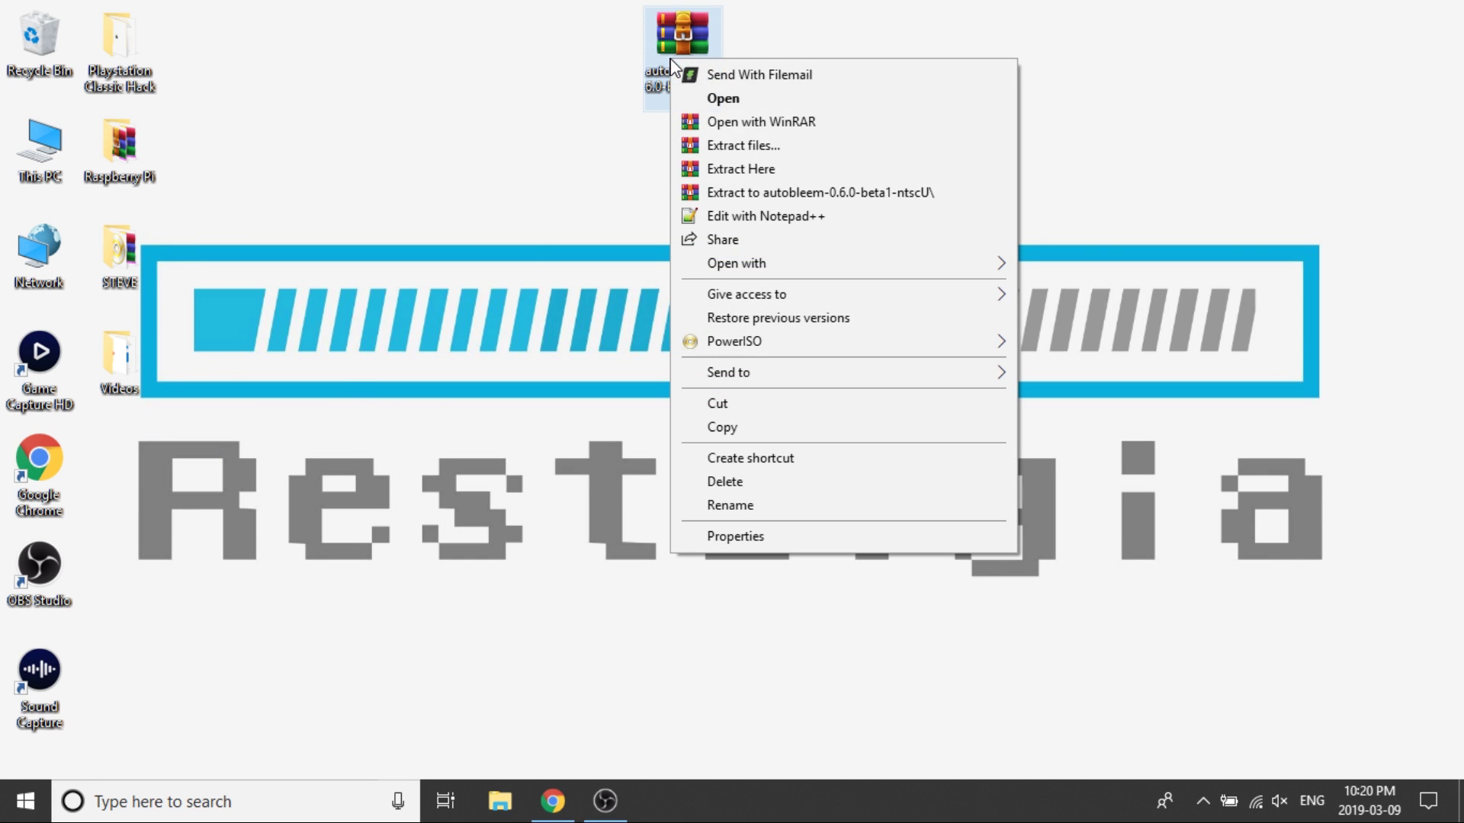
pyautogui.click(771, 189)
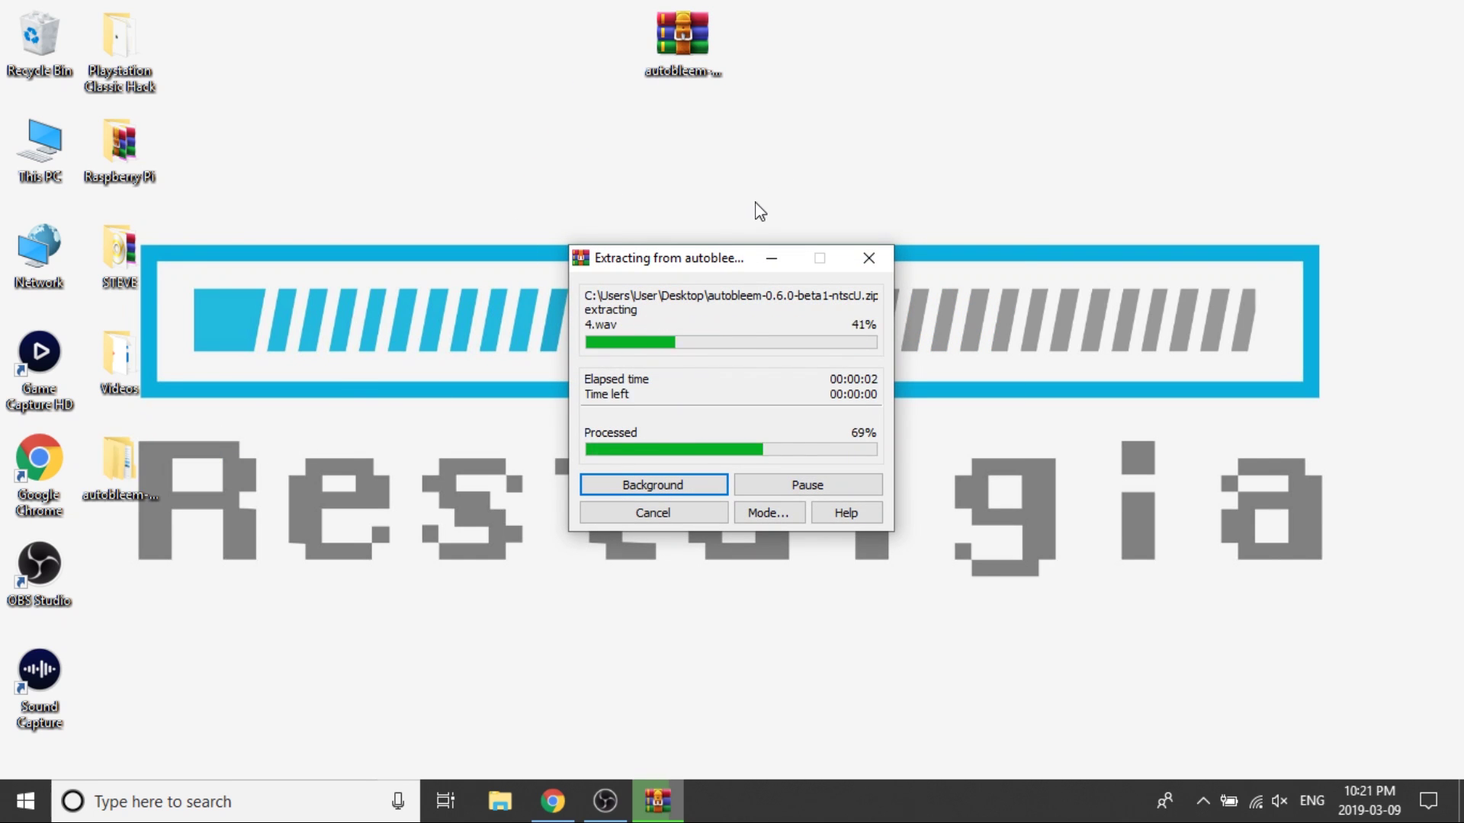
pyautogui.moveTo(118, 482); pyautogui.dragTo(764, 55)
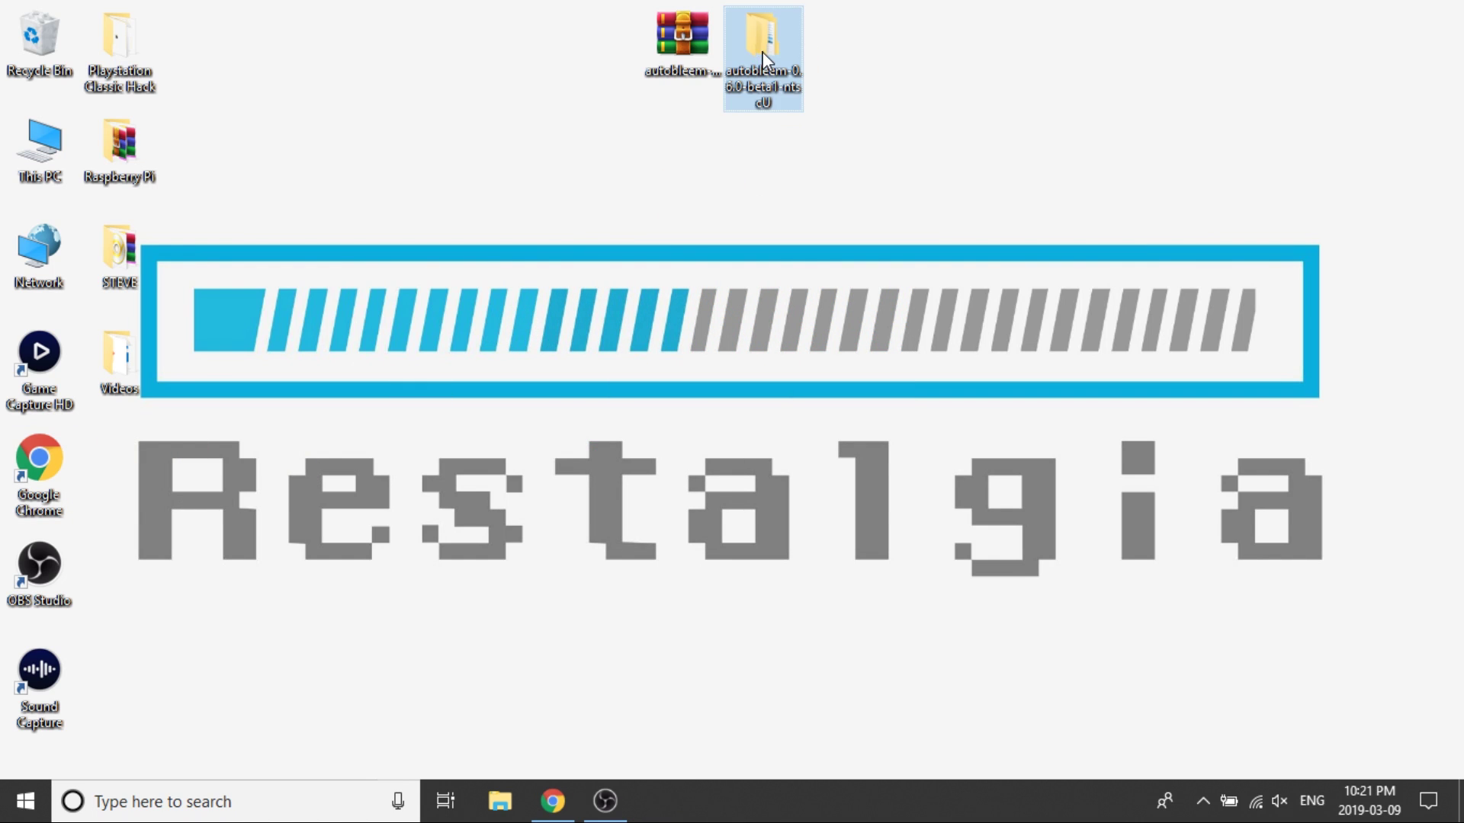
pyautogui.click(840, 220)
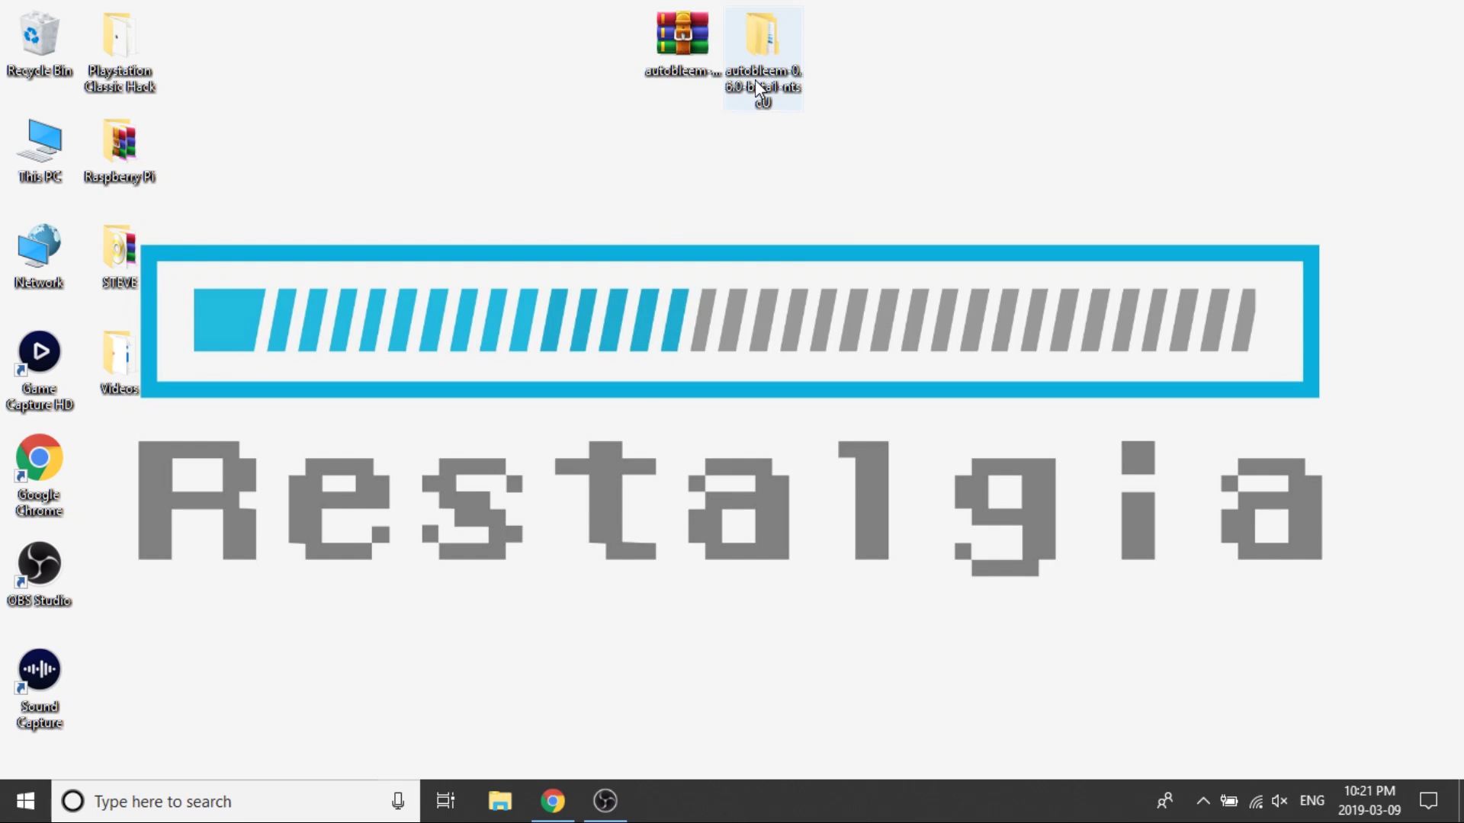
# Open the extracted autobleem-0.6.0-beta1-ntscU folder and snap its window to the right half.
pyautogui.doubleClick(763, 42)
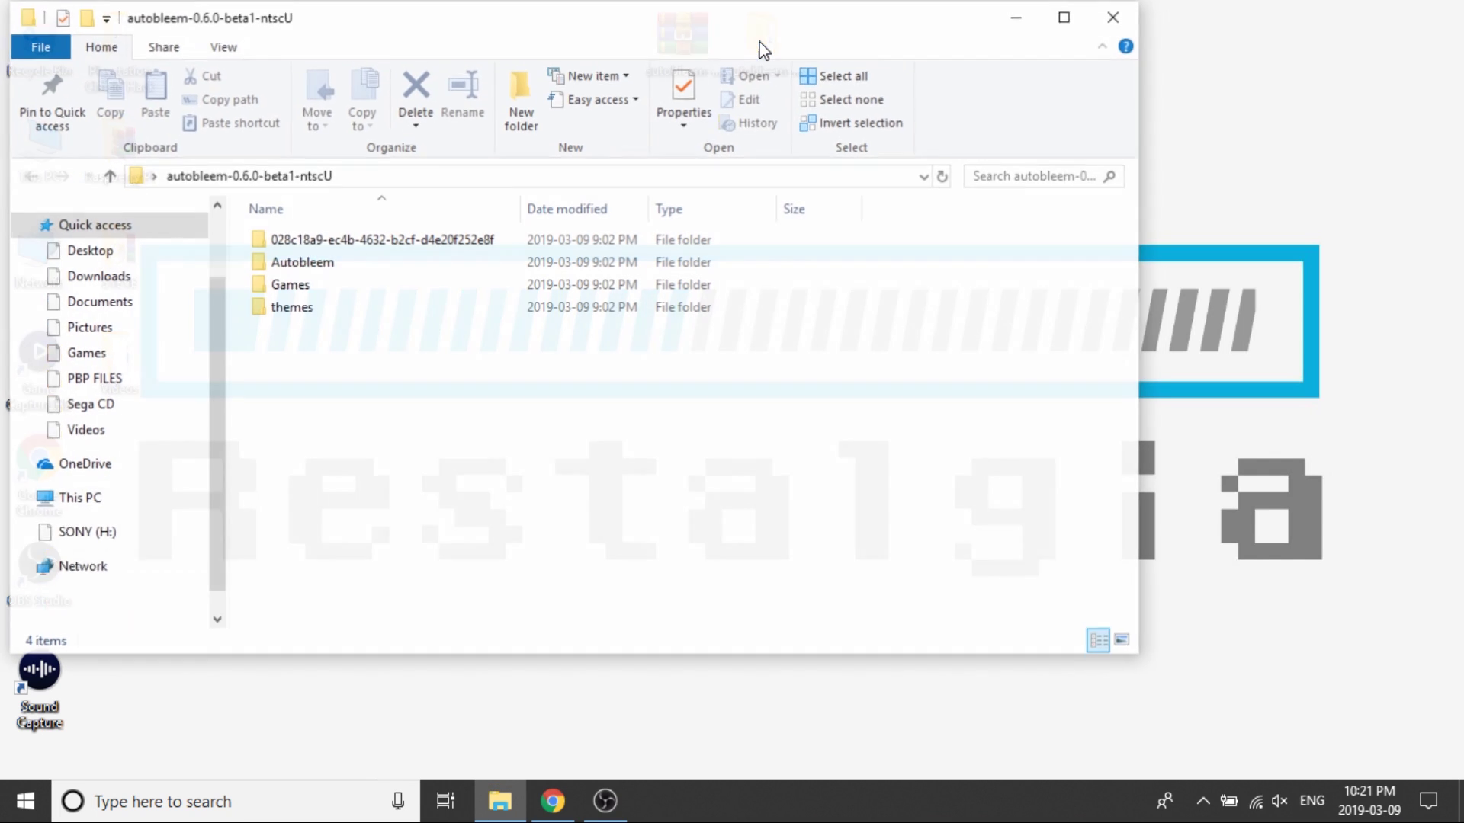
pyautogui.moveTo(702, 29); pyautogui.dragTo(1460, 251)
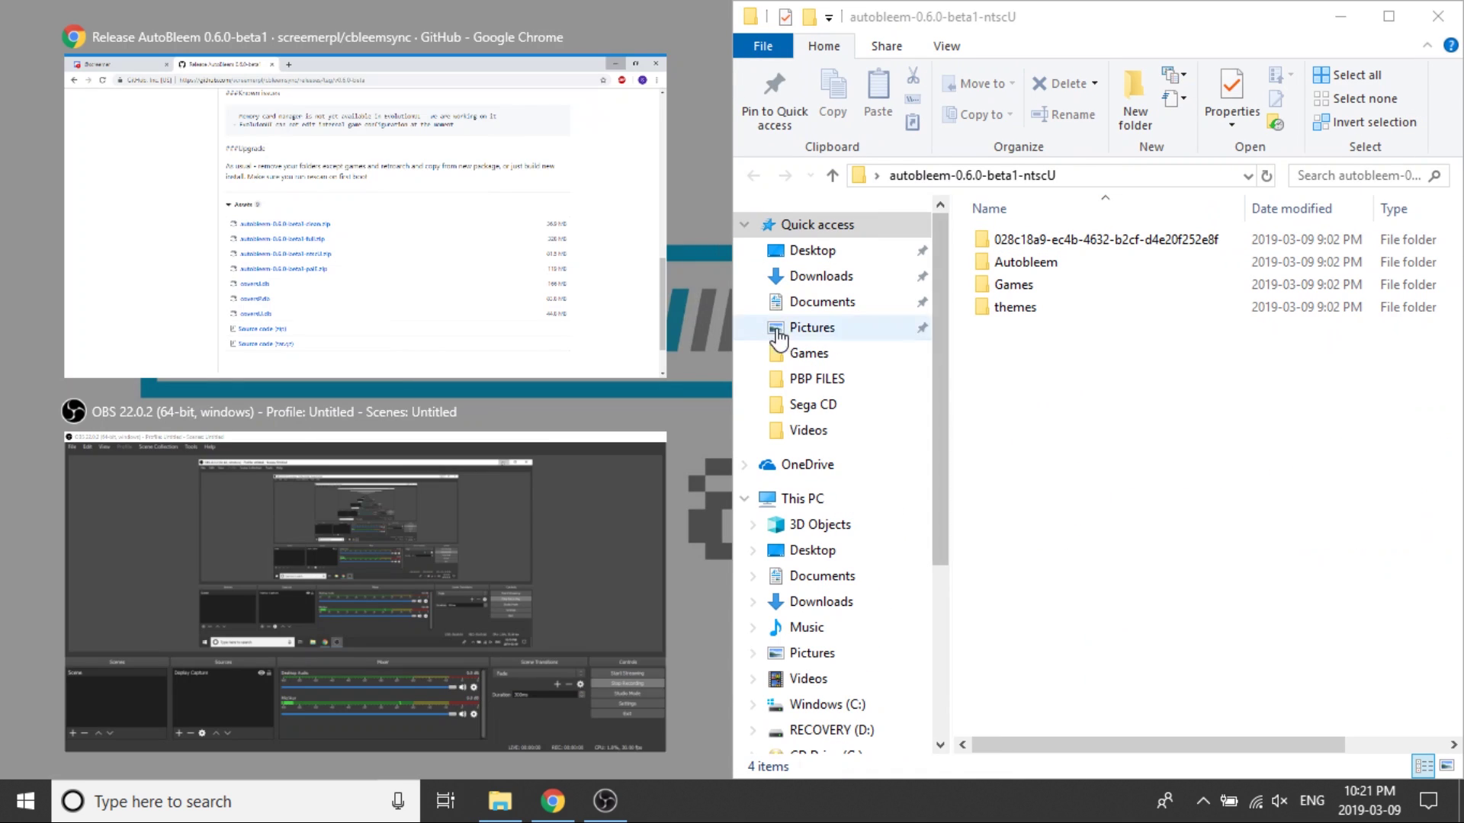
pyautogui.click(694, 314)
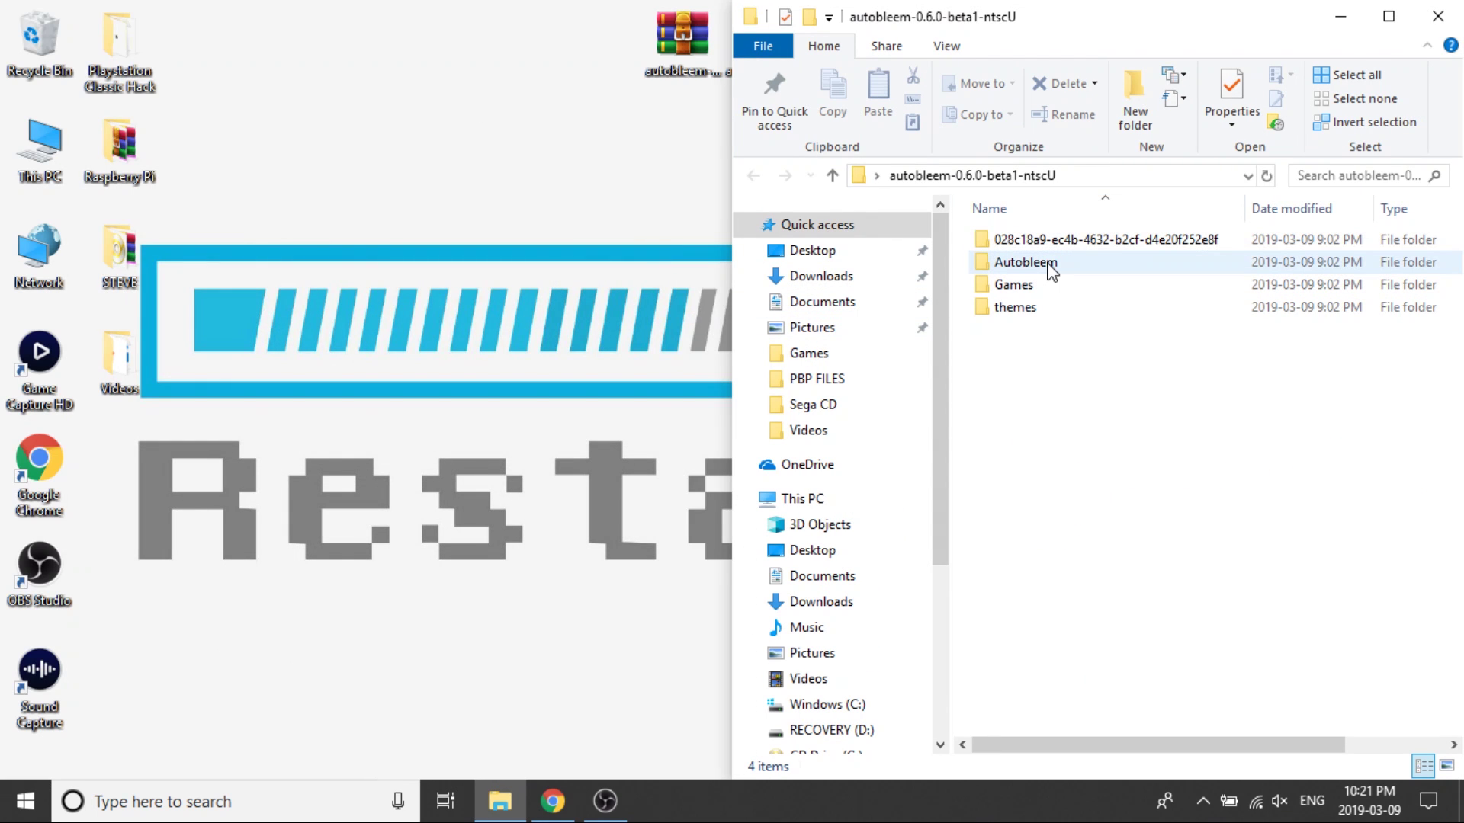
pyautogui.click(1003, 286)
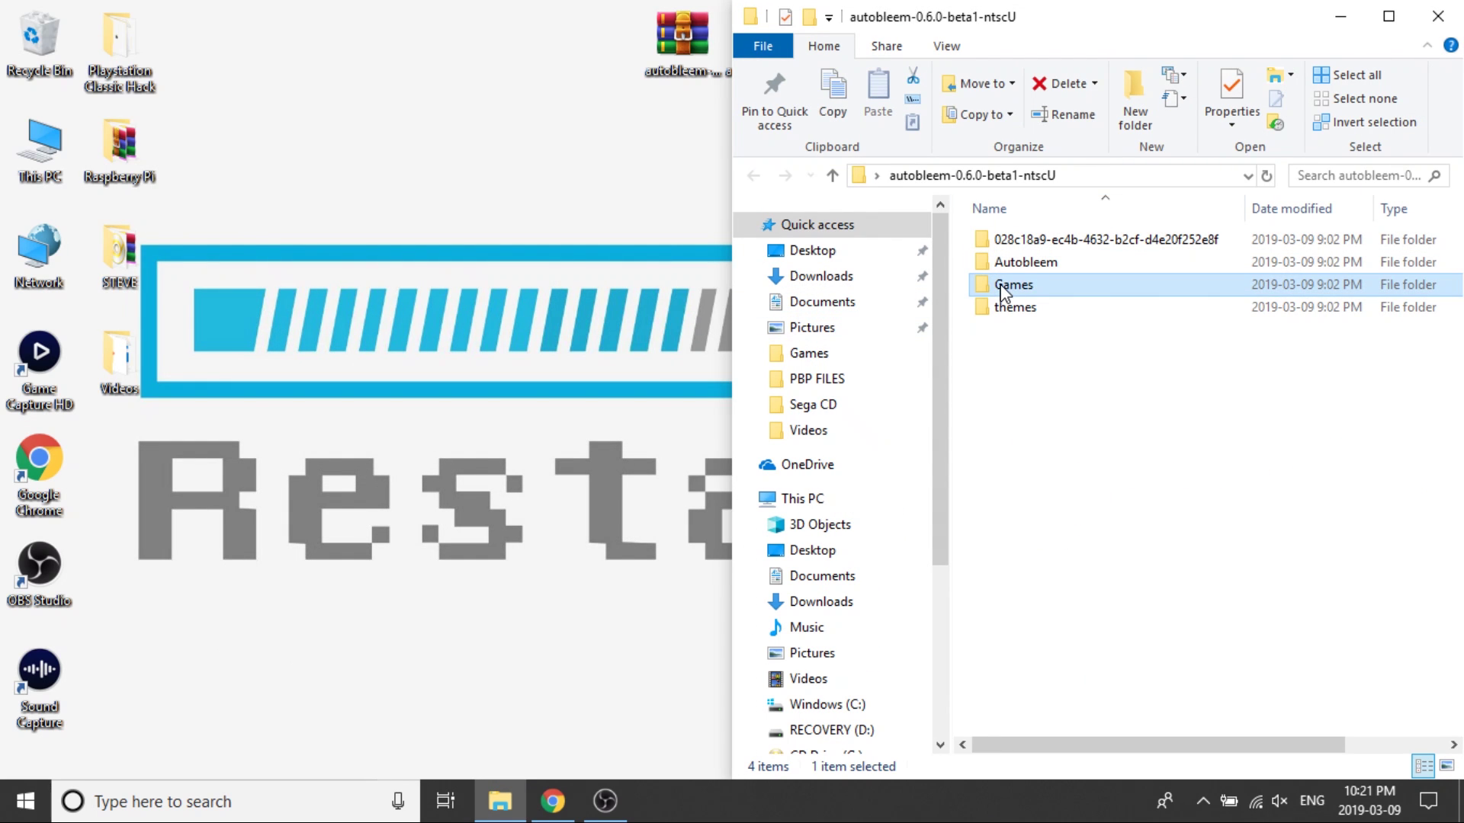
pyautogui.click(1024, 317)
pyautogui.click(664, 394)
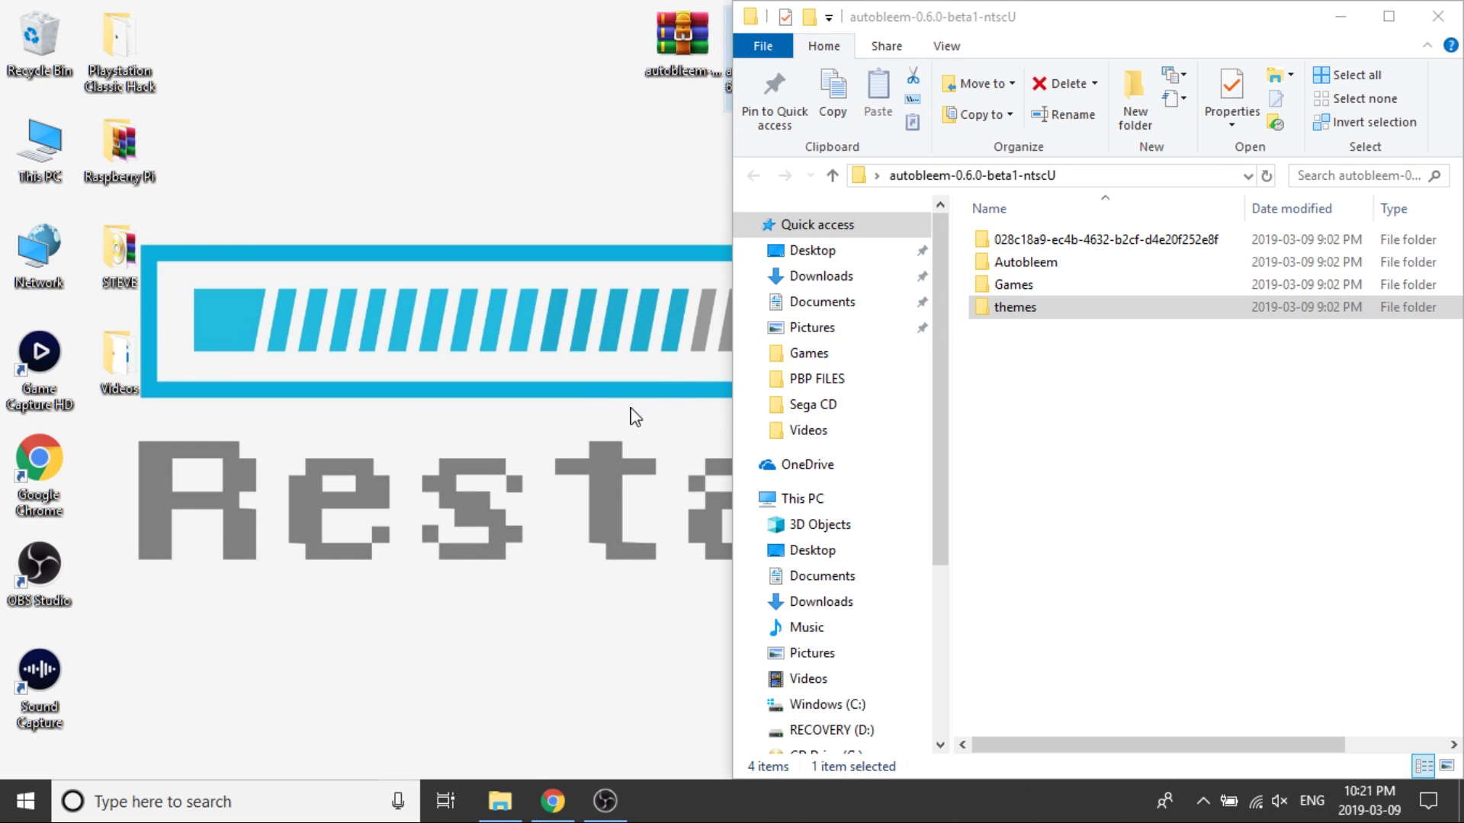
# Open the SONY (H:) drive from This PC and snap its window to the left half.
pyautogui.doubleClick(55, 164)
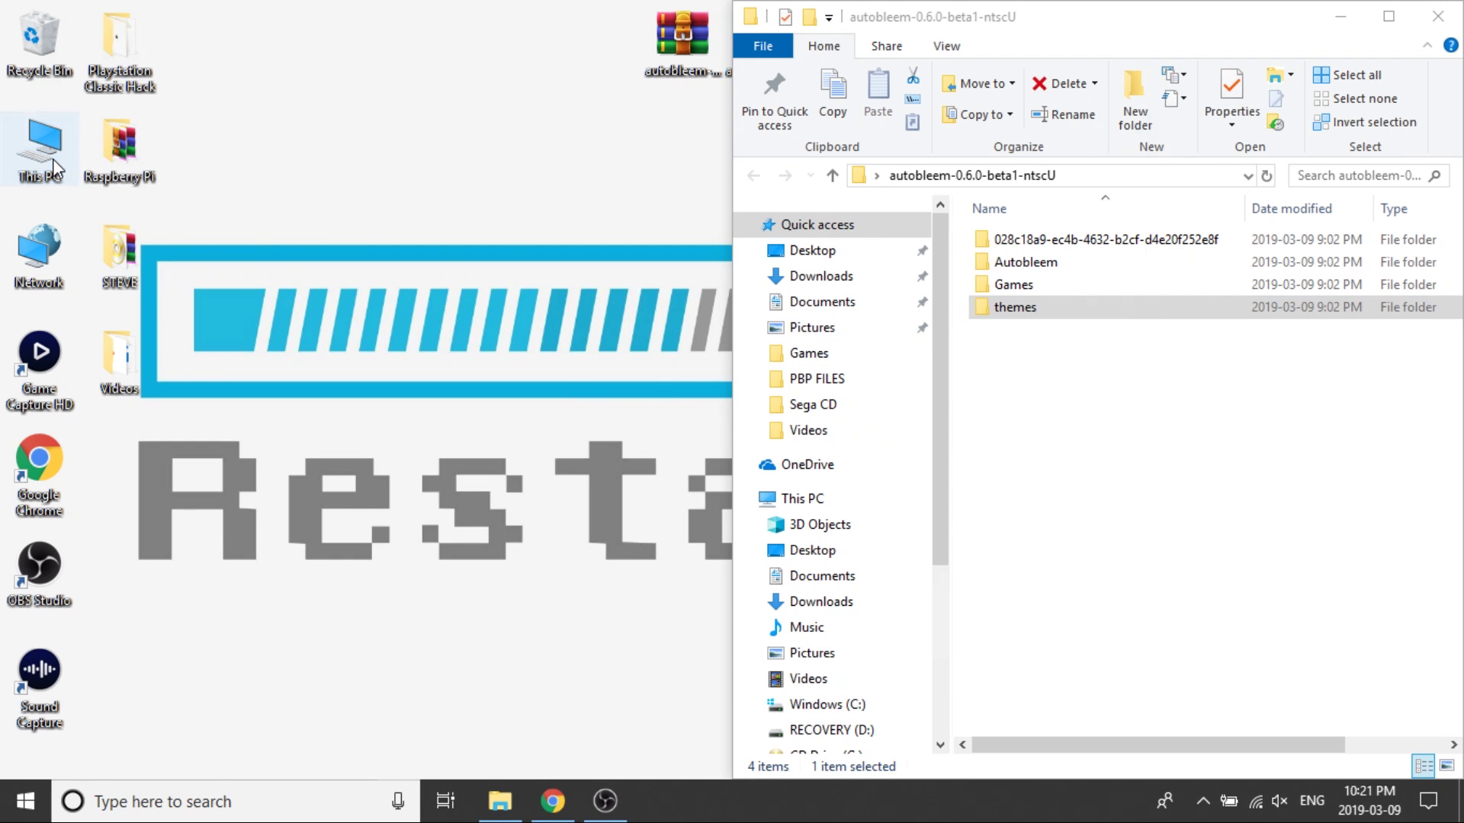
pyautogui.doubleClick(919, 555)
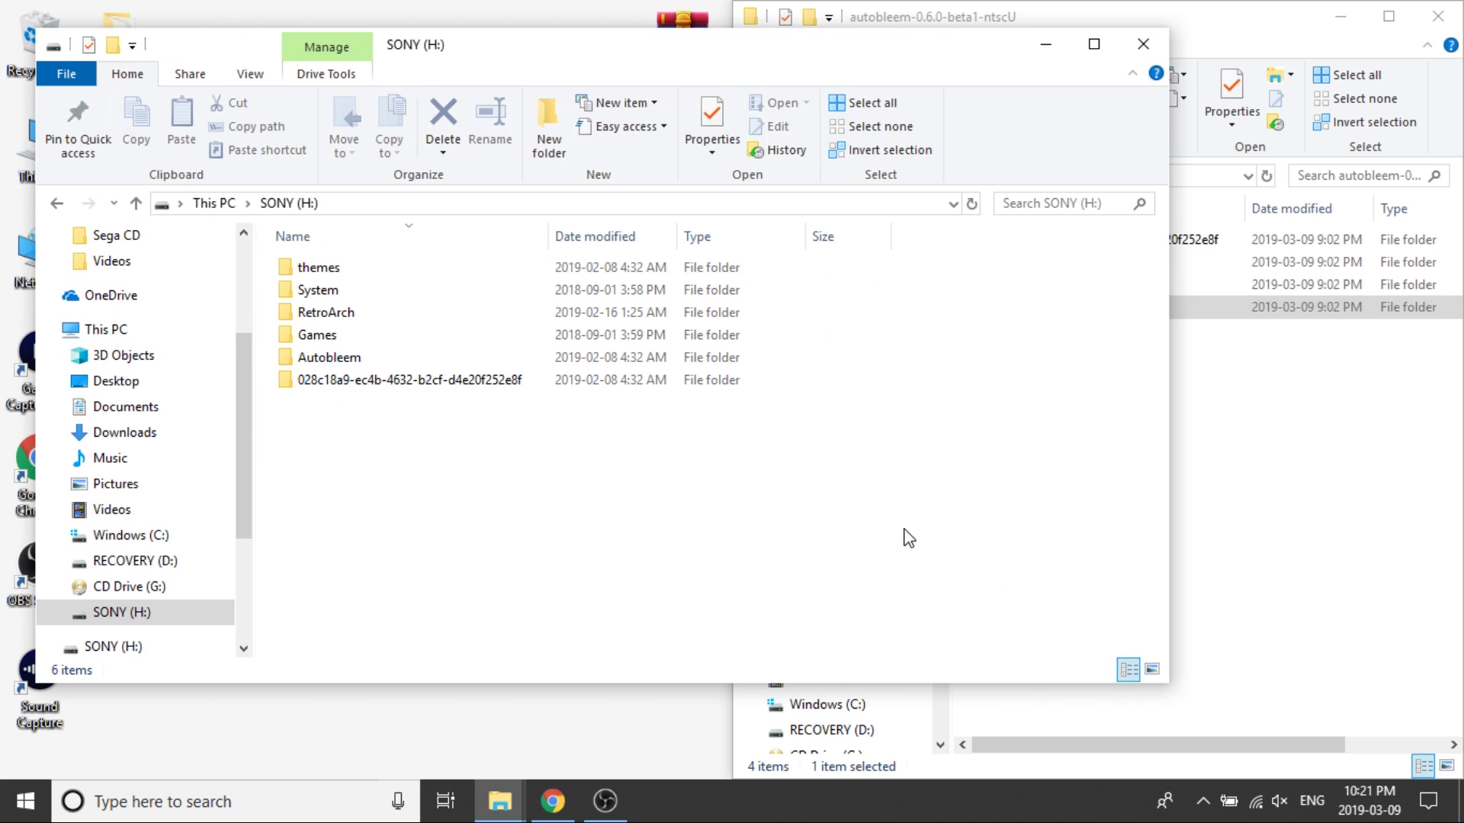
pyautogui.moveTo(868, 65); pyautogui.dragTo(1, 69)
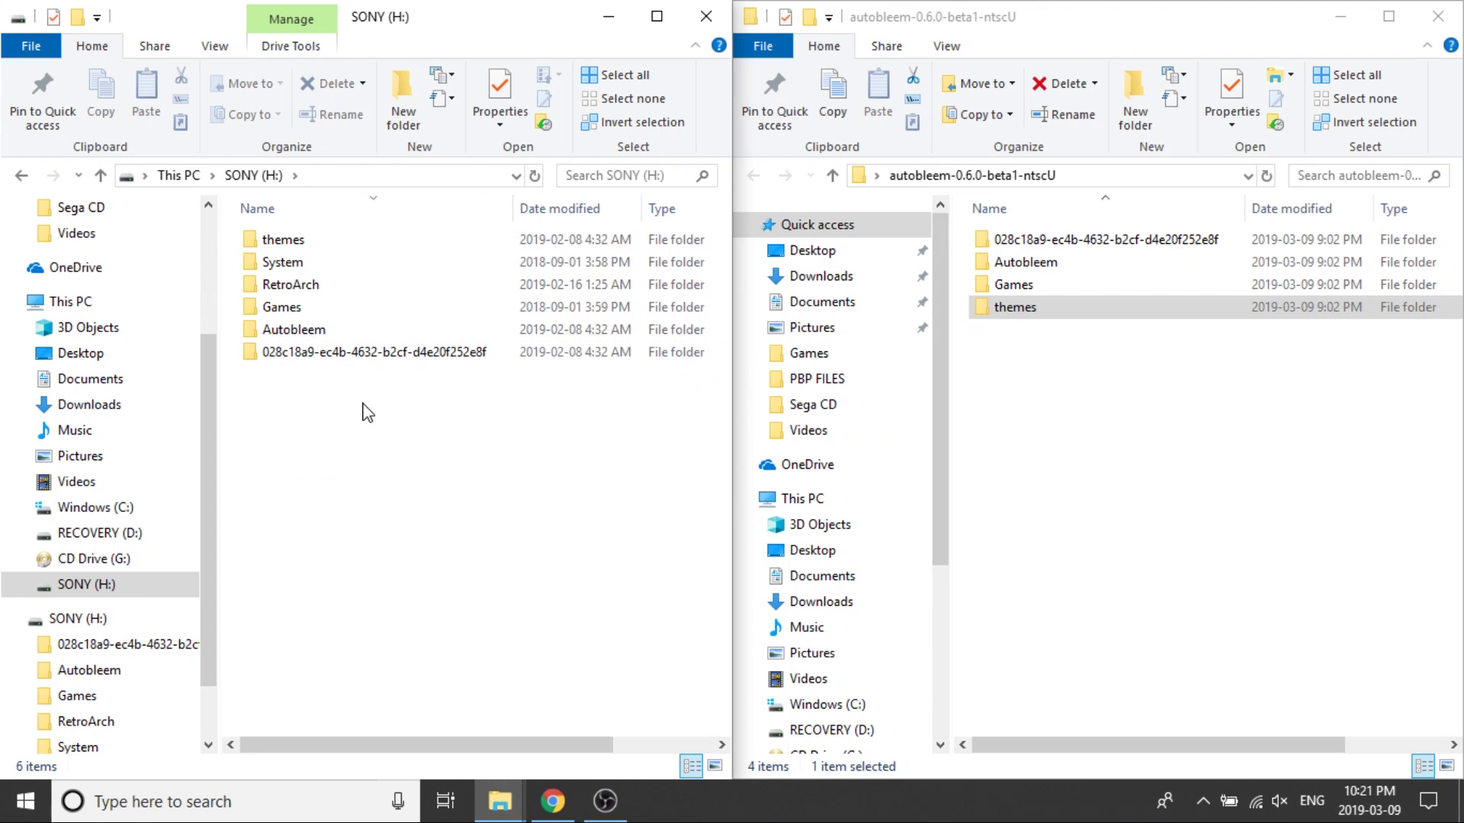
# Permanently delete the long-ID, Autobleem, System and themes folders from SONY (H:).
pyautogui.click(309, 354)
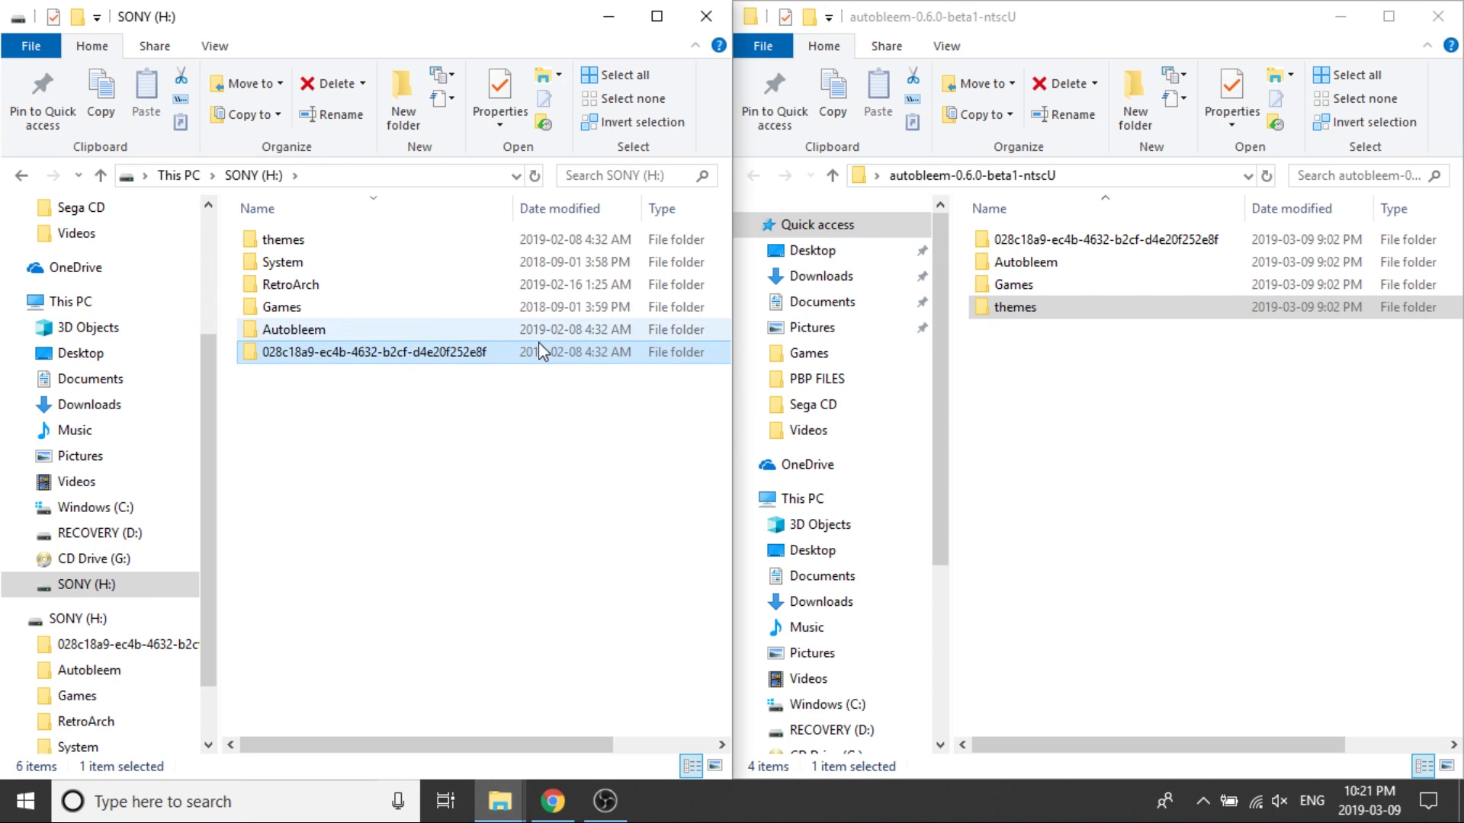
pyautogui.keyDown('ctrl'); pyautogui.click(308, 336); pyautogui.keyUp('ctrl')
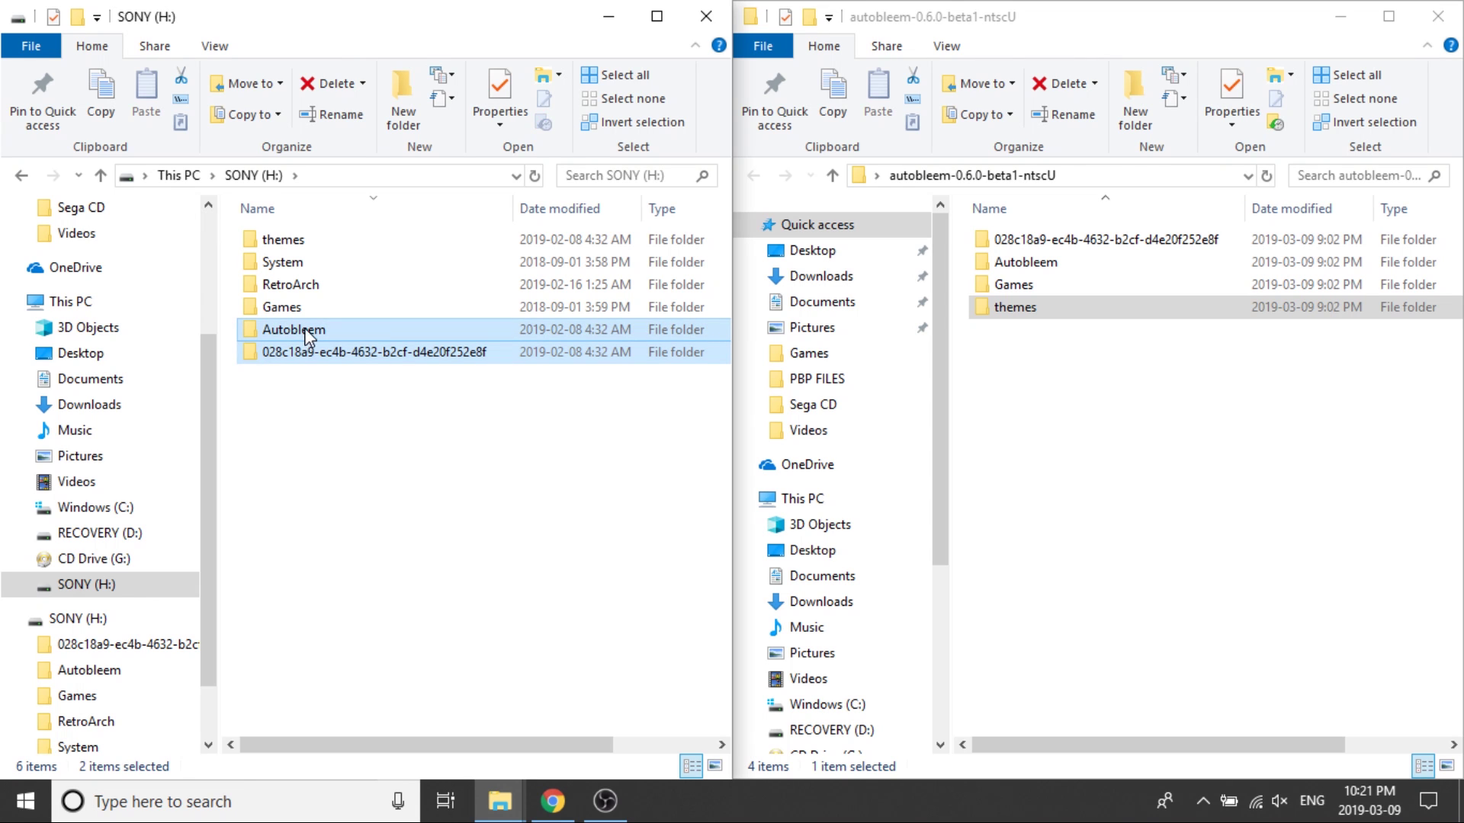
pyautogui.keyDown('ctrl'); pyautogui.click(286, 263); pyautogui.keyUp('ctrl')
pyautogui.keyDown('ctrl'); pyautogui.click(283, 239); pyautogui.keyUp('ctrl')
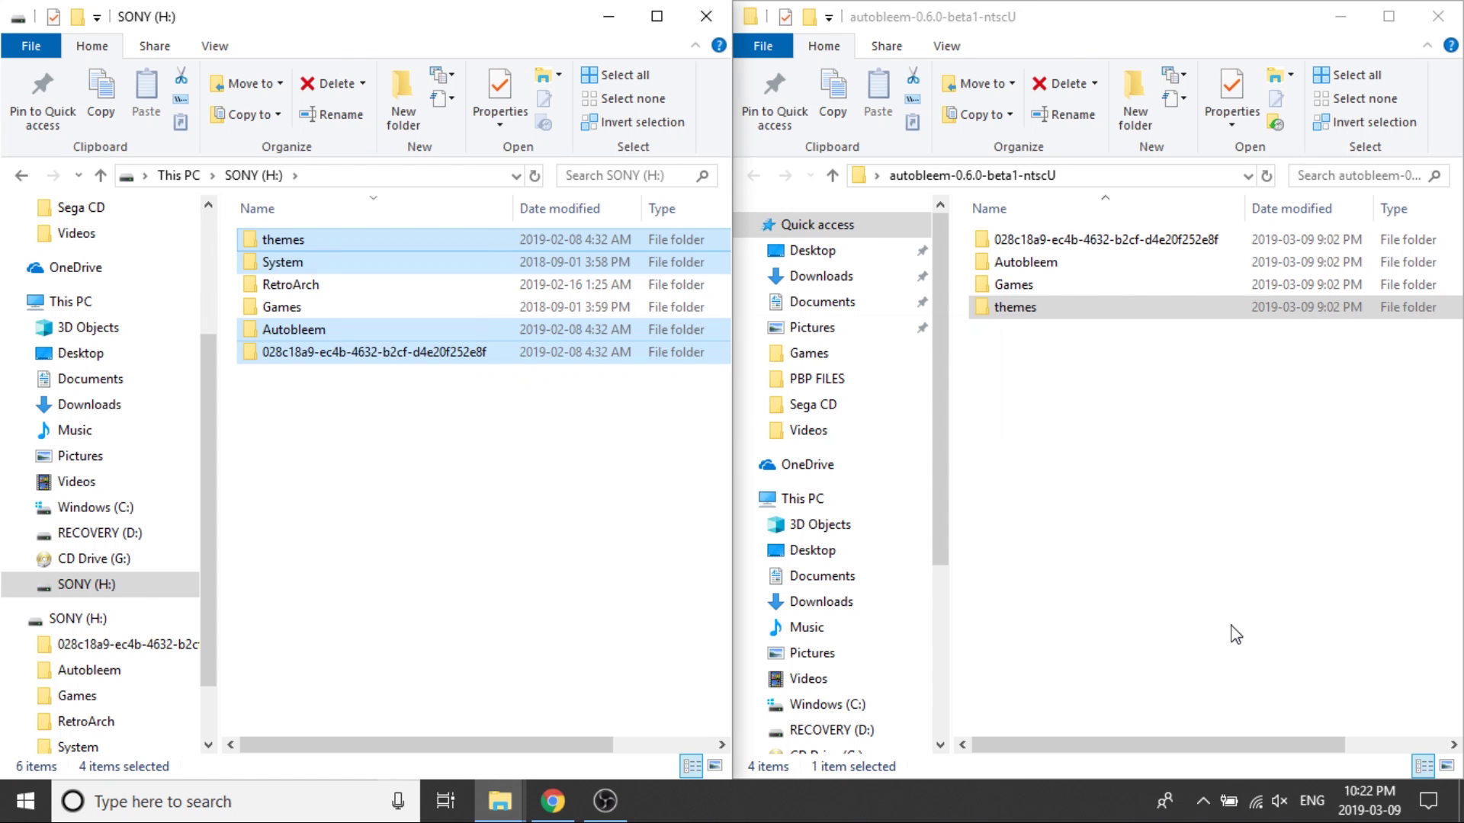
pyautogui.hotkey('shift', 'Delete')
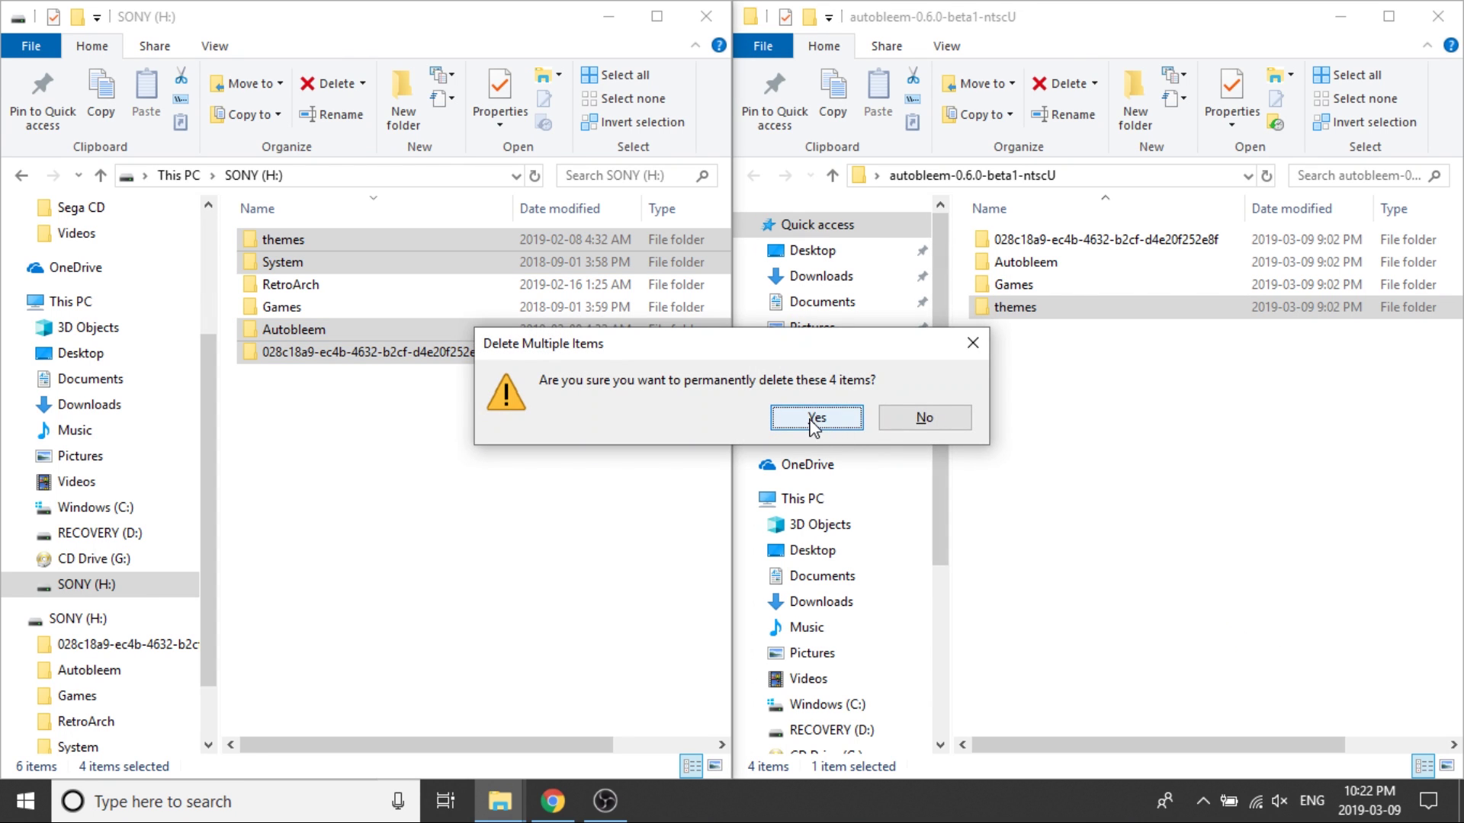
pyautogui.click(814, 420)
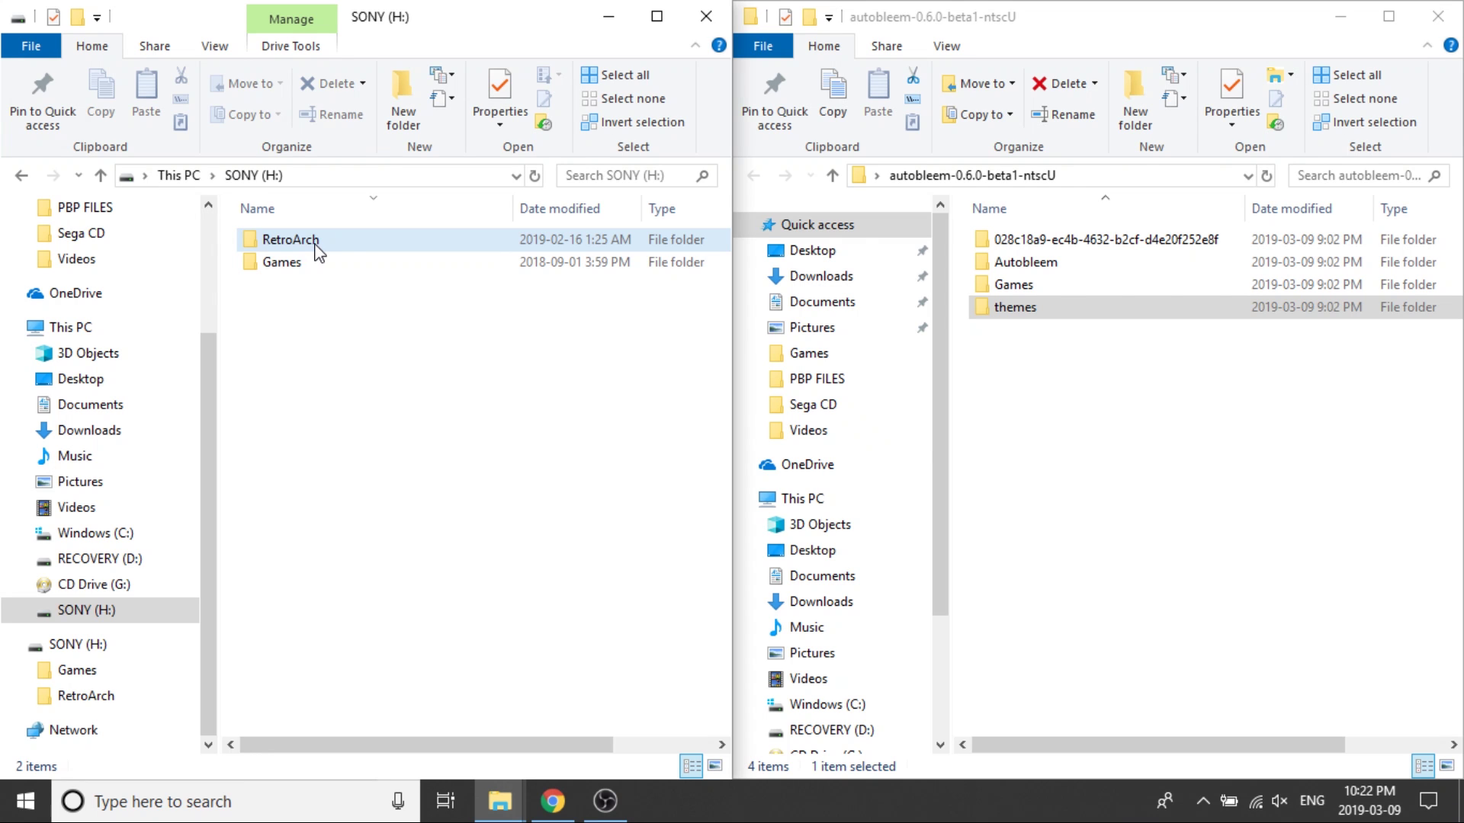
pyautogui.moveTo(323, 250)
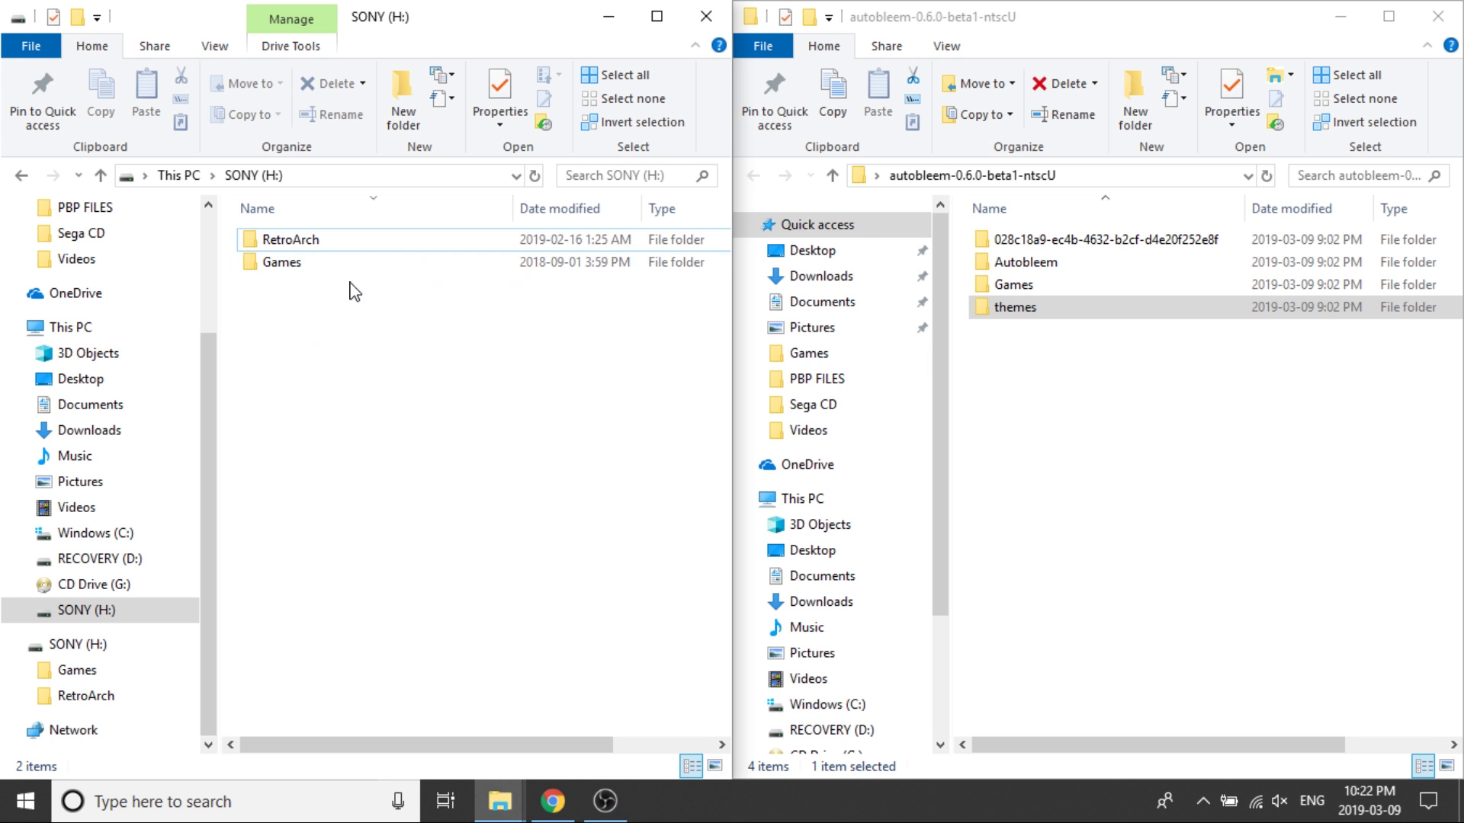
pyautogui.moveTo(351, 275)
# Copy all four extracted AutoBleem folders from the autobleem window onto SONY (H:).
pyautogui.moveTo(1072, 414); pyautogui.dragTo(970, 57)
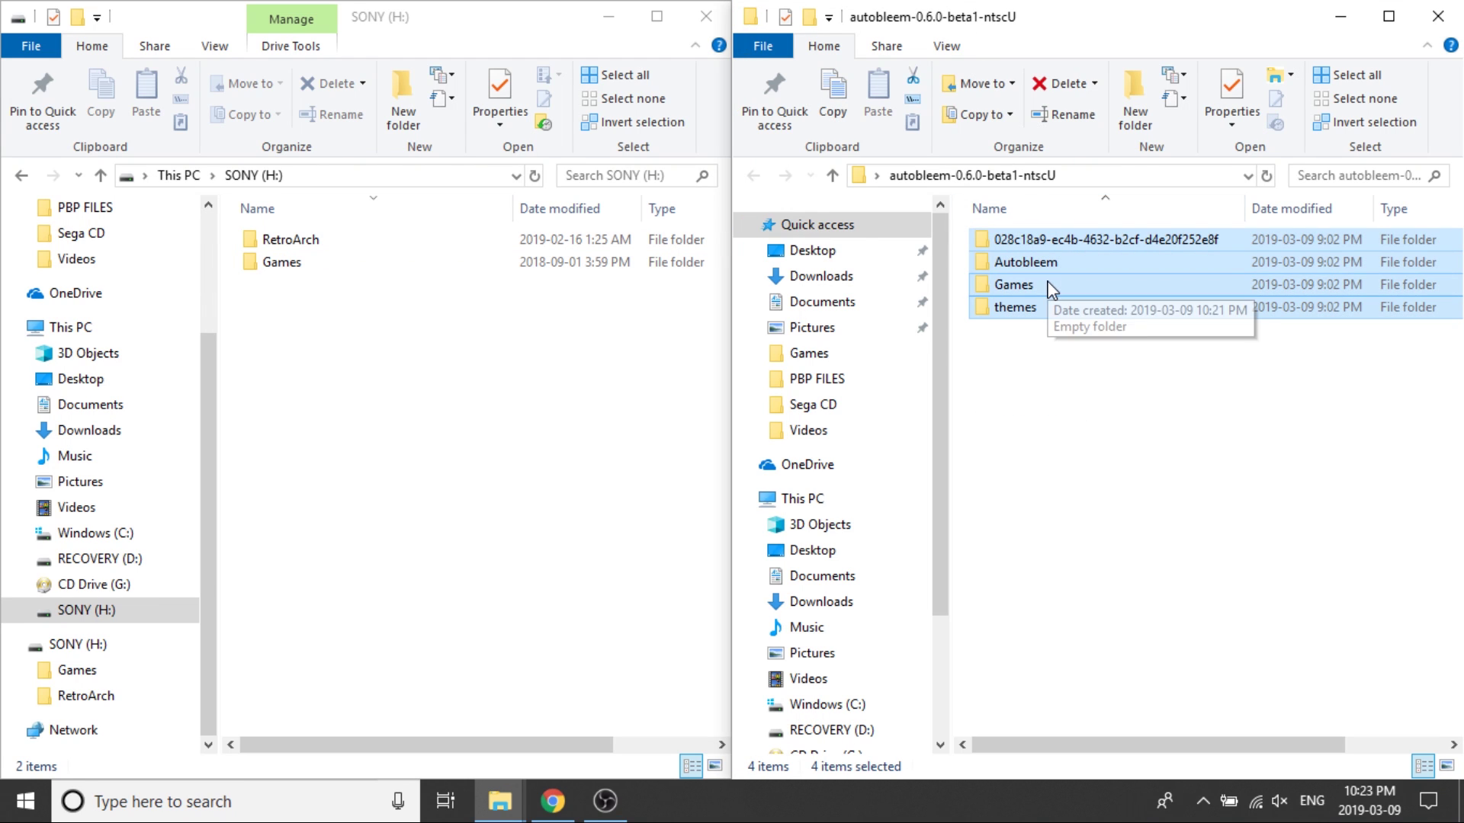
pyautogui.moveTo(1050, 288); pyautogui.dragTo(510, 398)
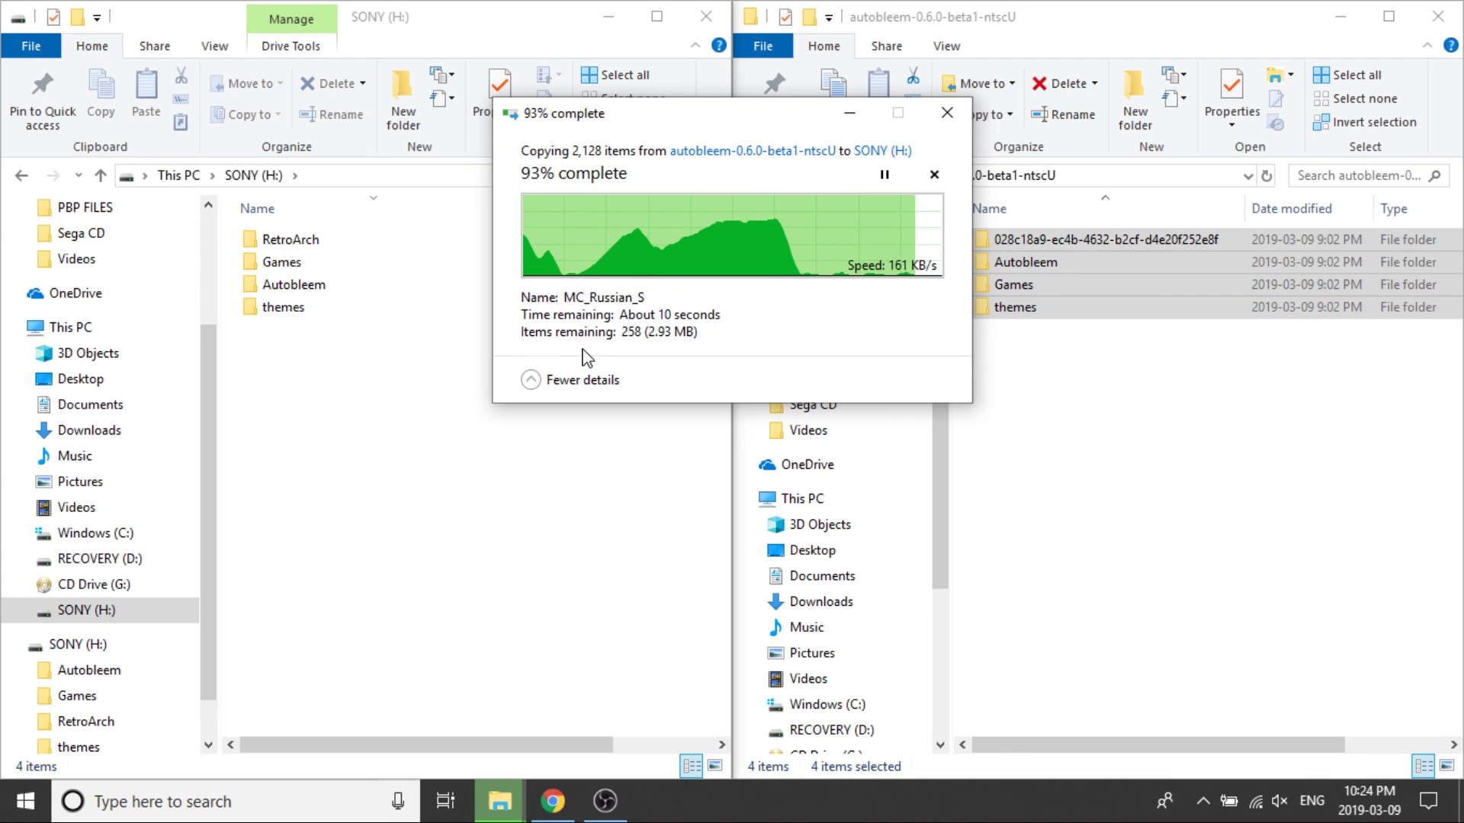
pyautogui.click(573, 376)
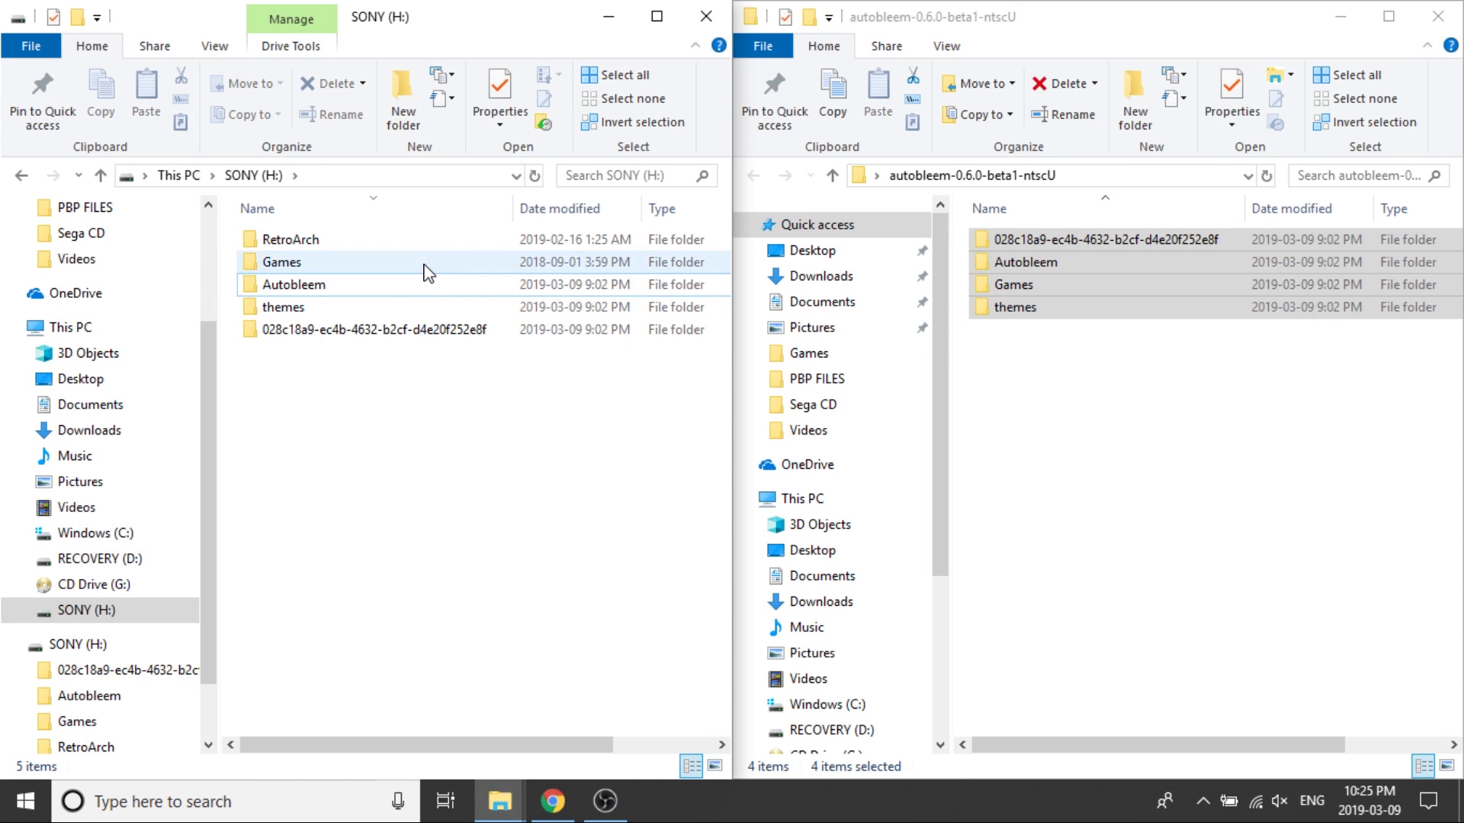
# Browse the drive's Games folder and Rayman 2 - The Great Escape, then close the autobleem window.
pyautogui.doubleClick(425, 267)
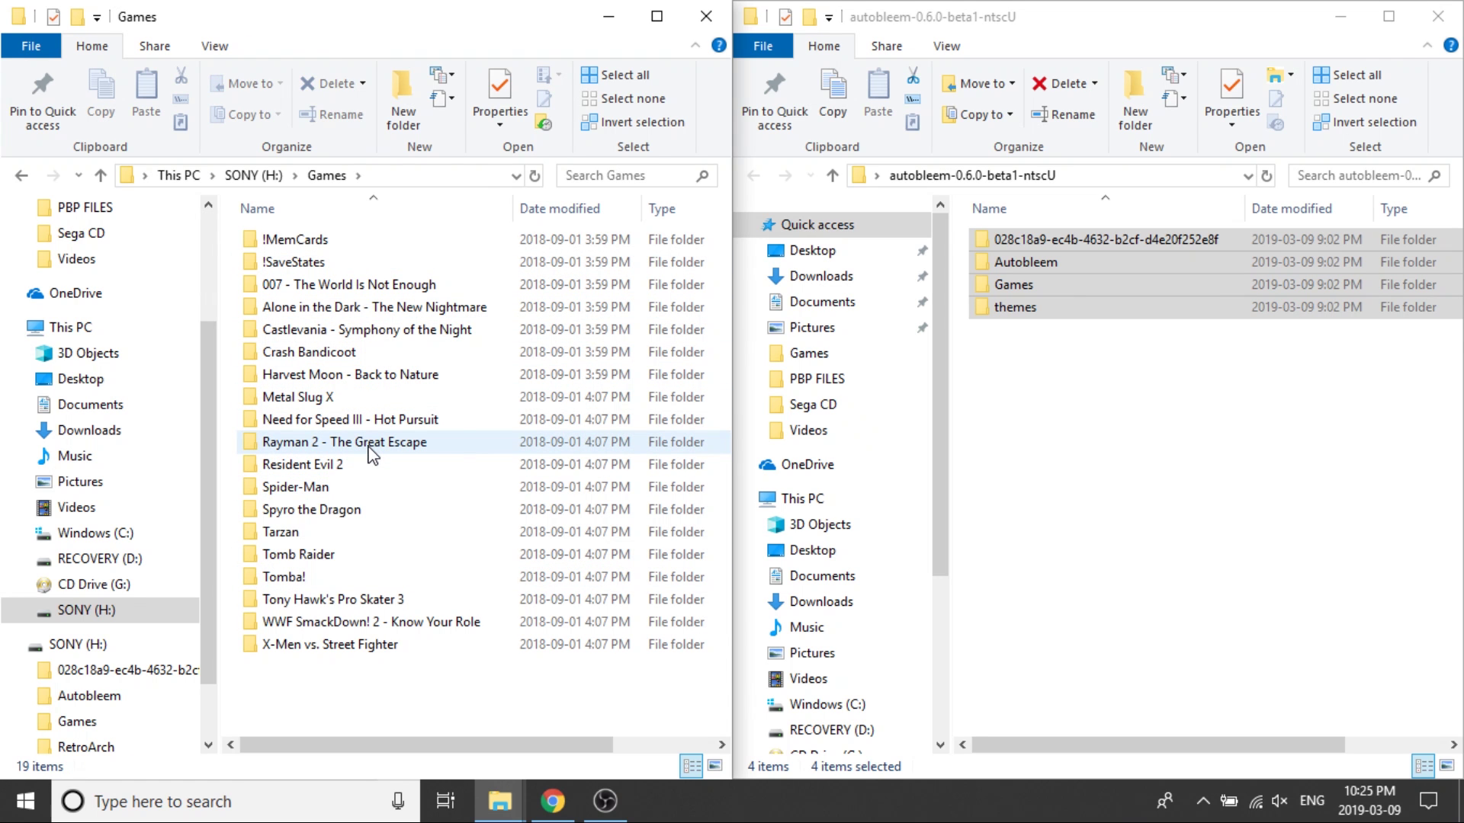
pyautogui.doubleClick(370, 447)
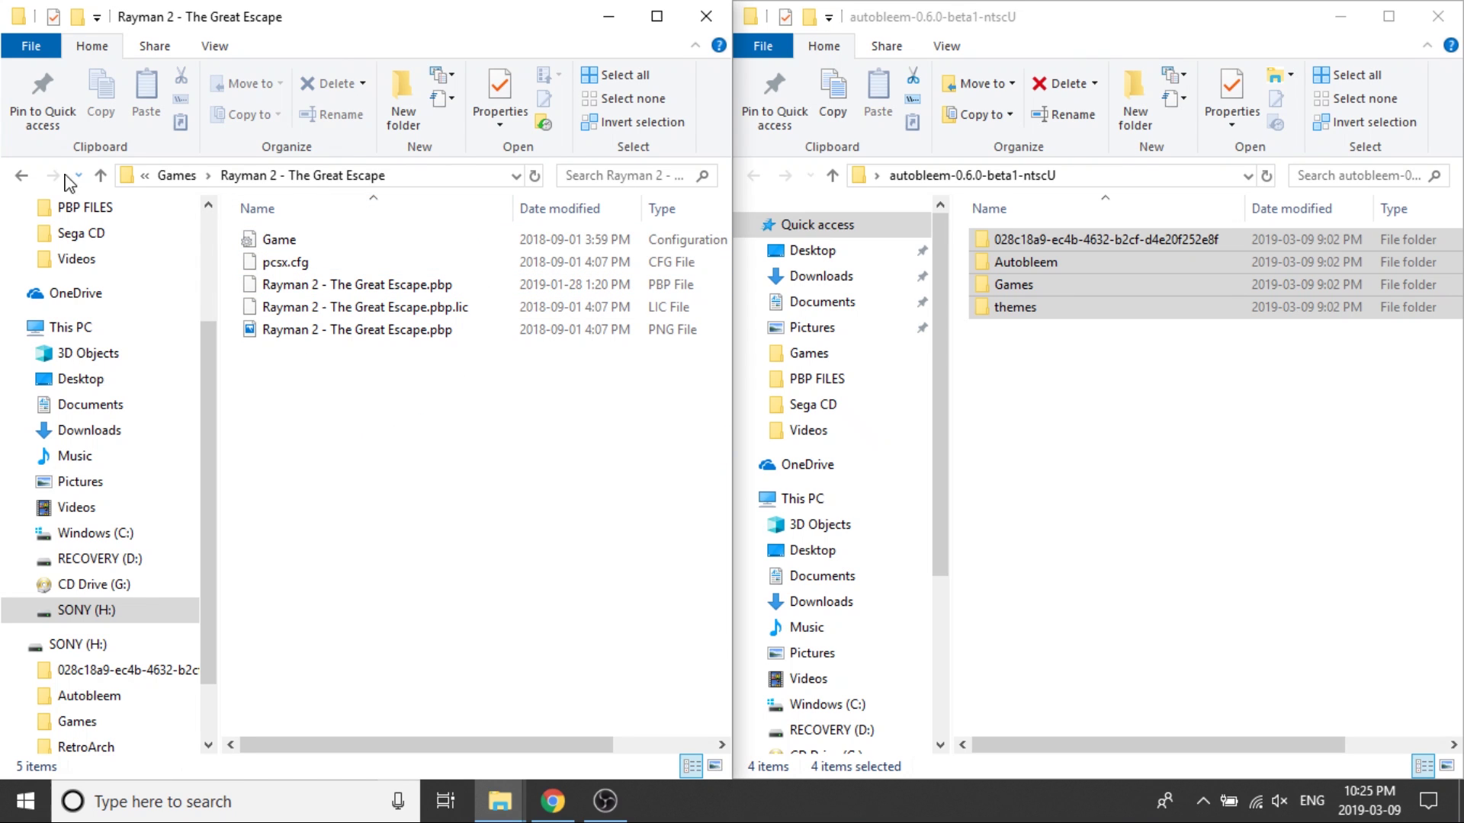
pyautogui.click(21, 176)
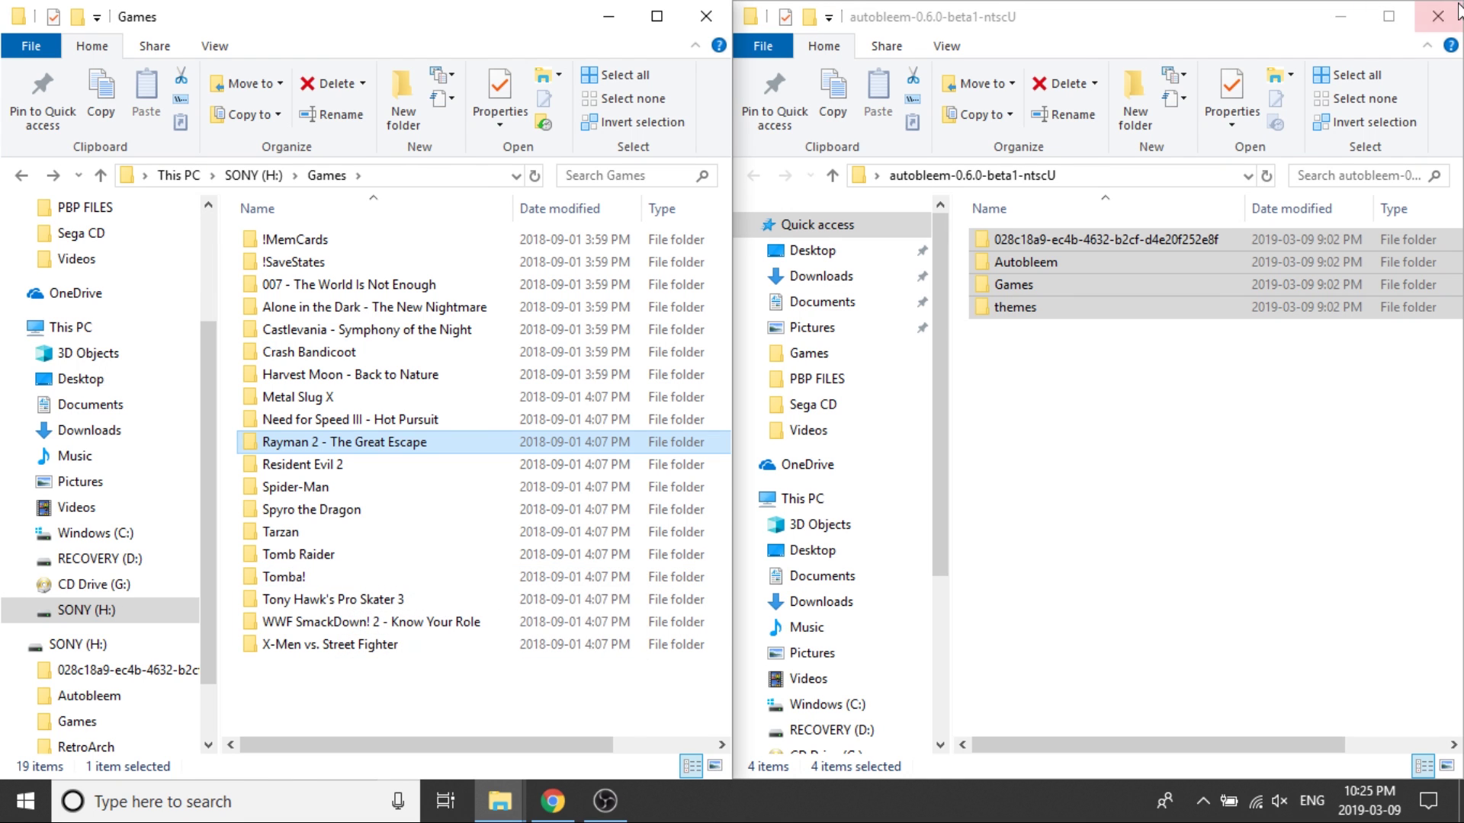
pyautogui.click(1437, 16)
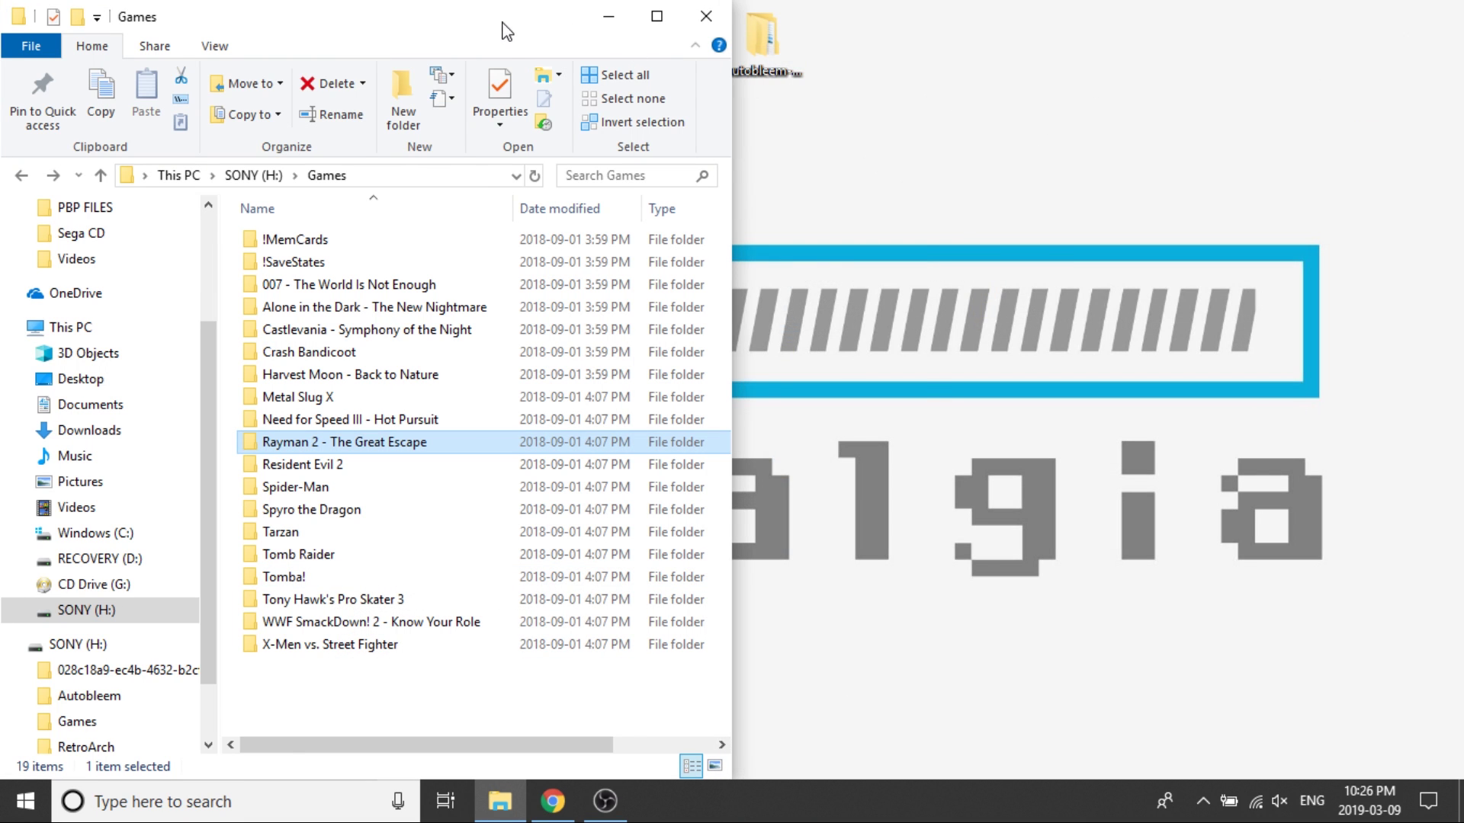
# Move the SONY (H:) Games folder window to the centre of the screen.
pyautogui.moveTo(506, 31); pyautogui.dragTo(726, 45)
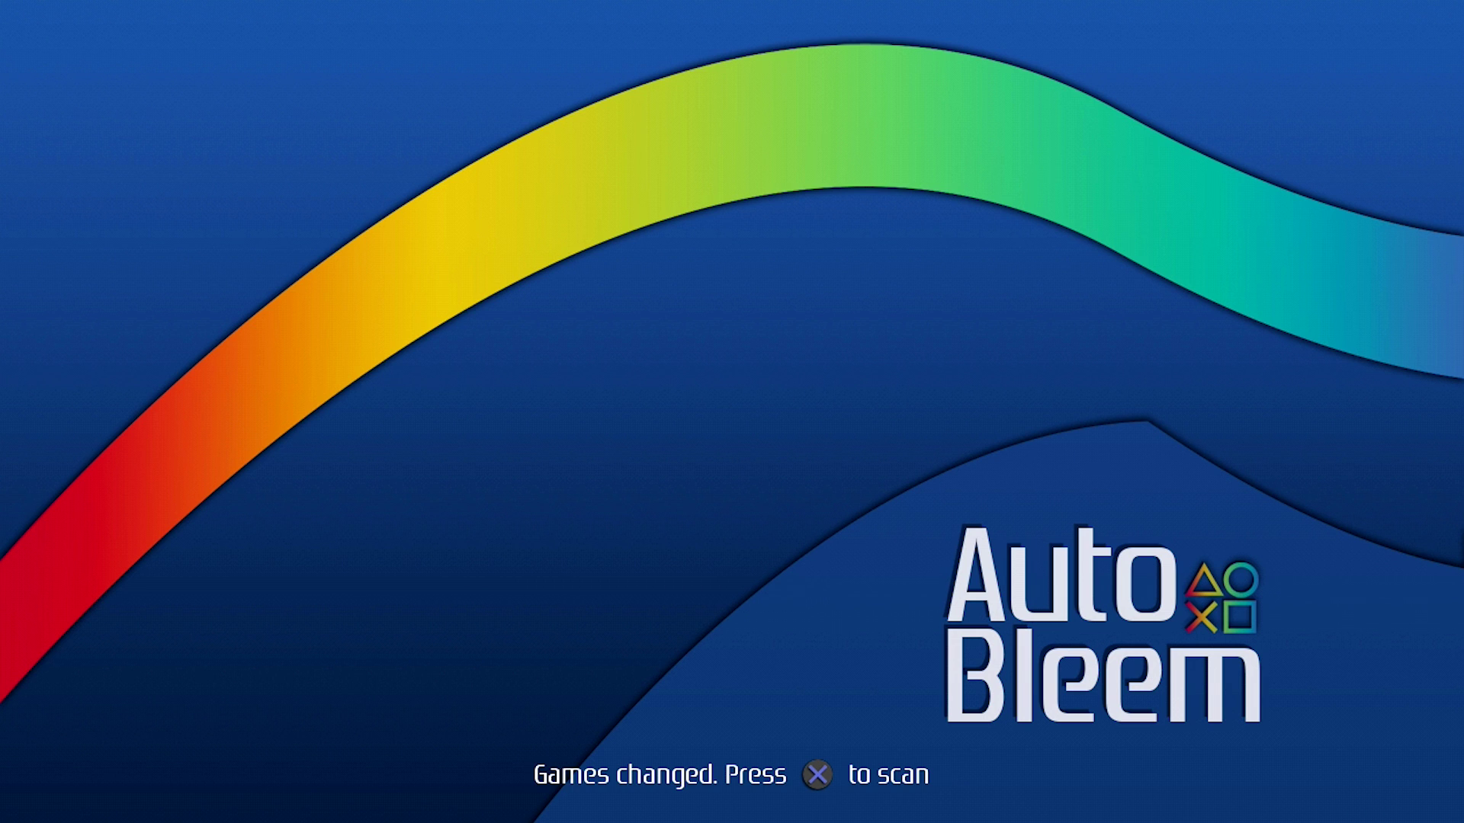
# Confirm the games-changed prompt so AutoBleem scans the games and updates regional.db.
pyautogui.press('Return')
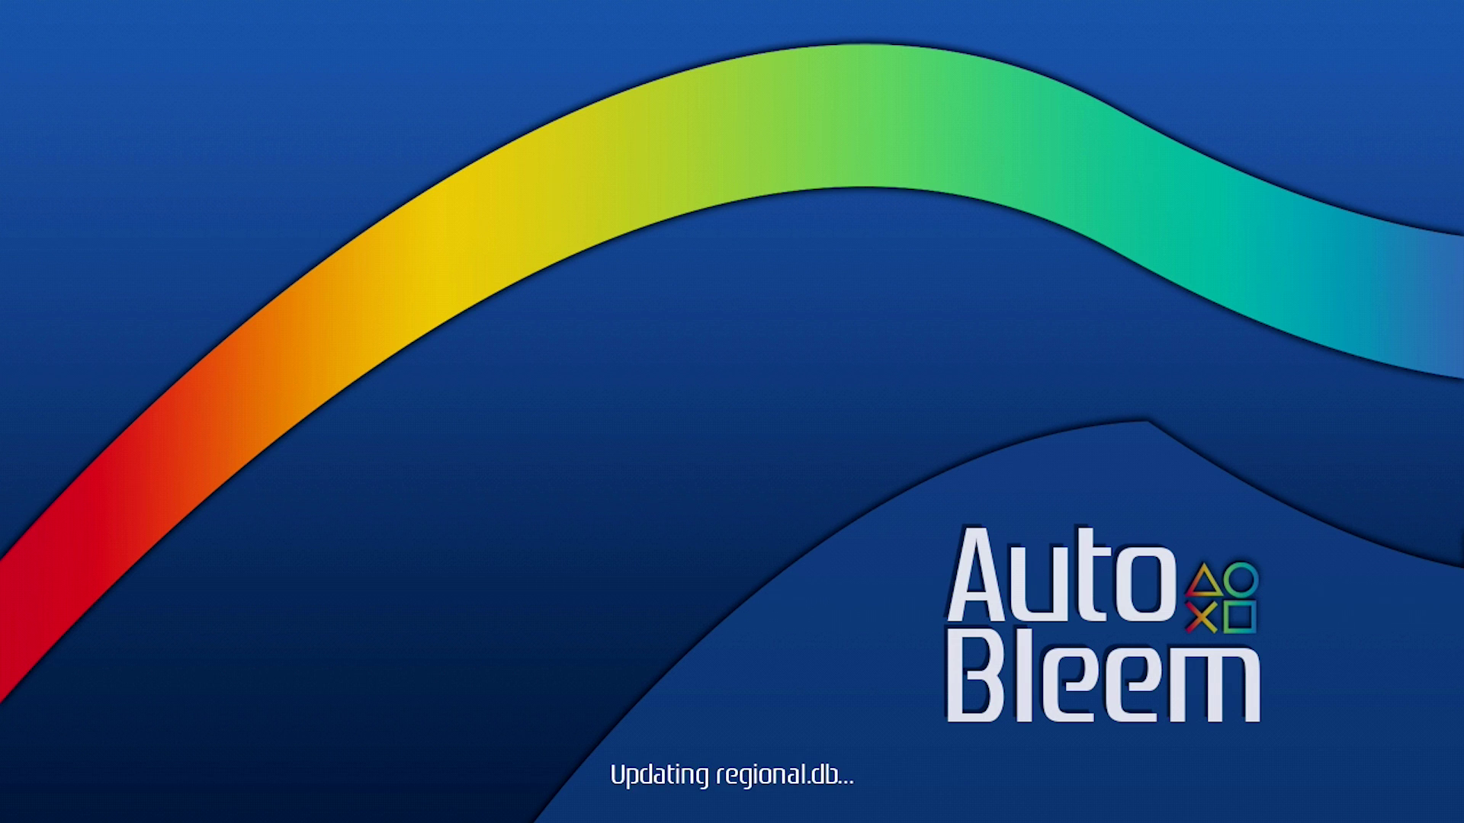